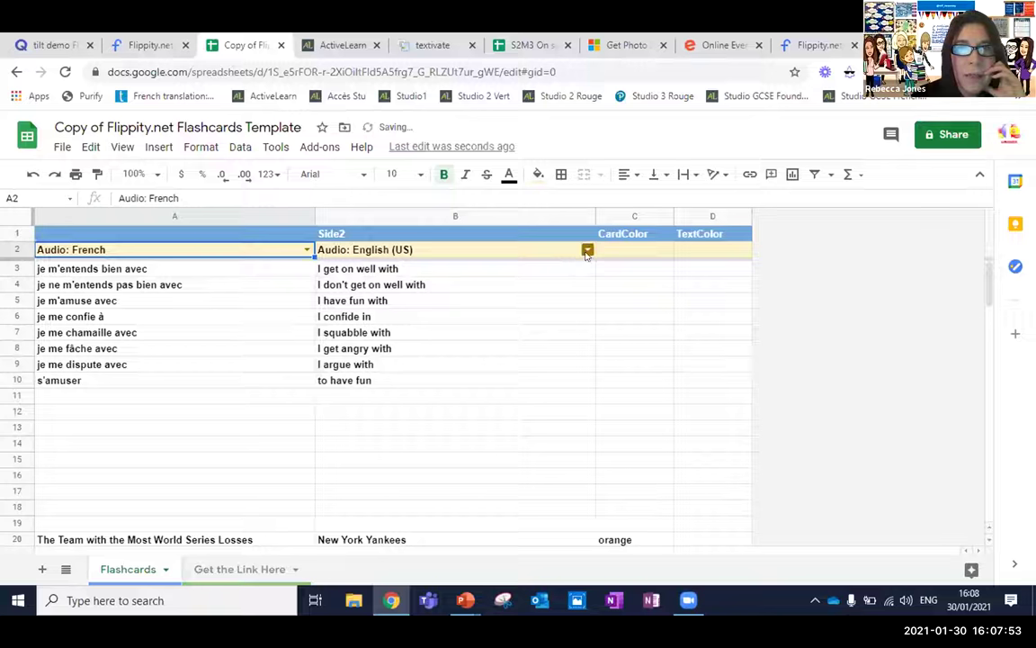
# Step: Set the Side2 audio to None and rename the spreadsheet "tilt demo Flashcards Template"
pyautogui.click(586, 249)
pyautogui.click(356, 270)
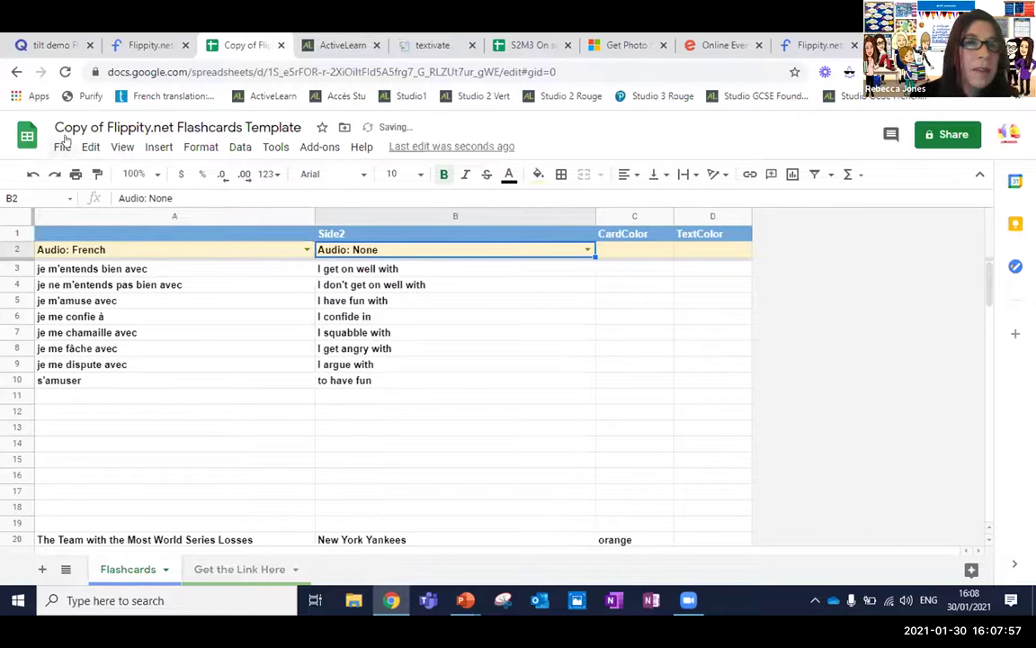
pyautogui.moveTo(54, 127); pyautogui.dragTo(177, 140)
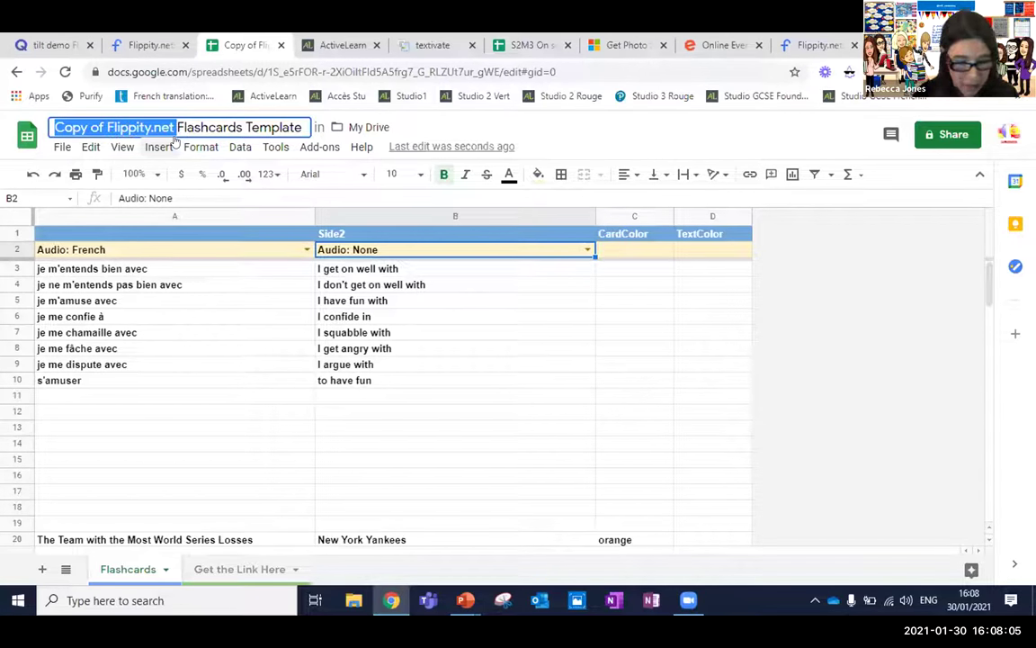
pyautogui.write('tilt d')
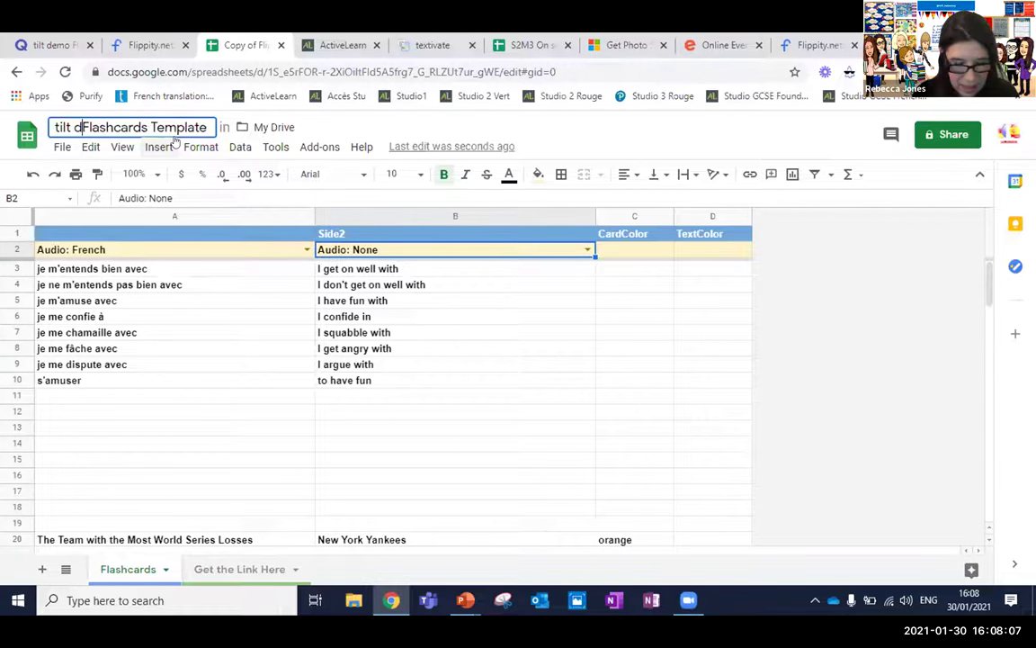
pyautogui.write('emo')
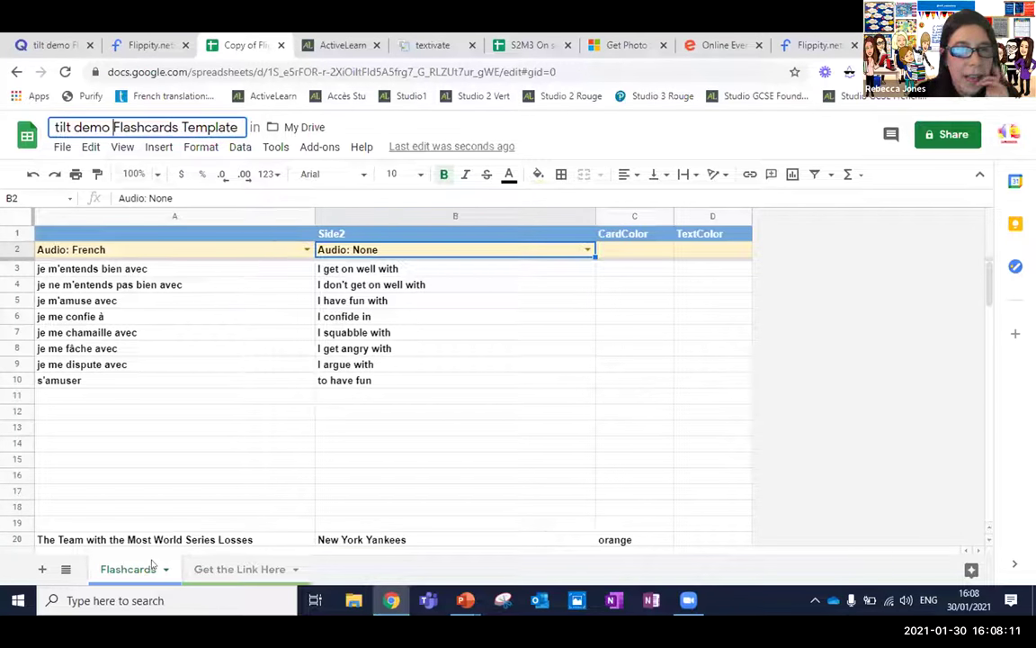
# Step: Publish the entire spreadsheet to the web as a web page and confirm the publication
pyautogui.click(58, 149)
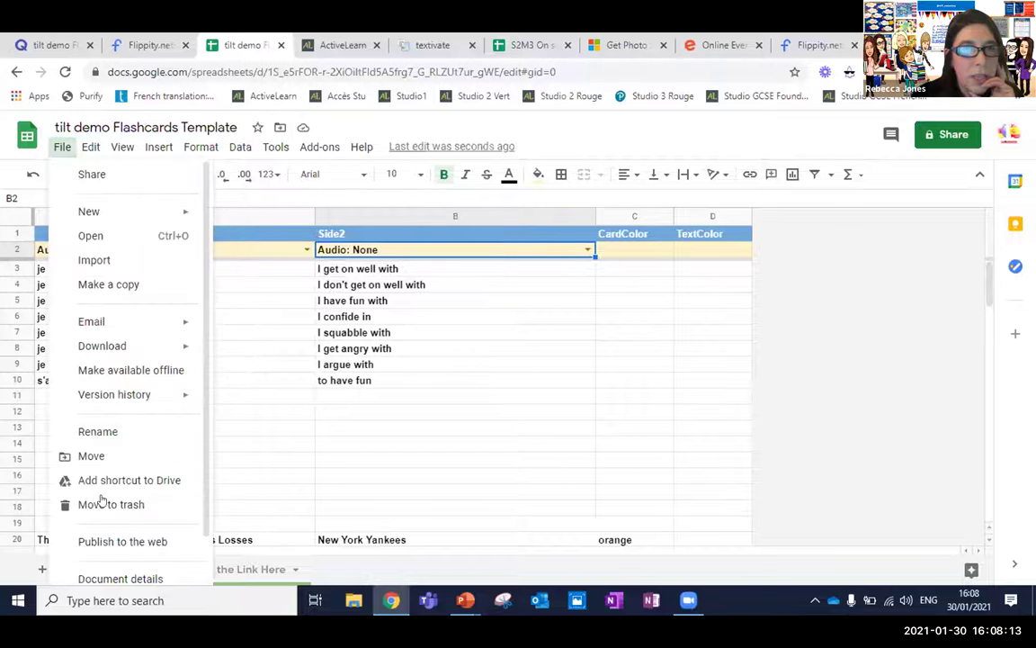
pyautogui.click(110, 540)
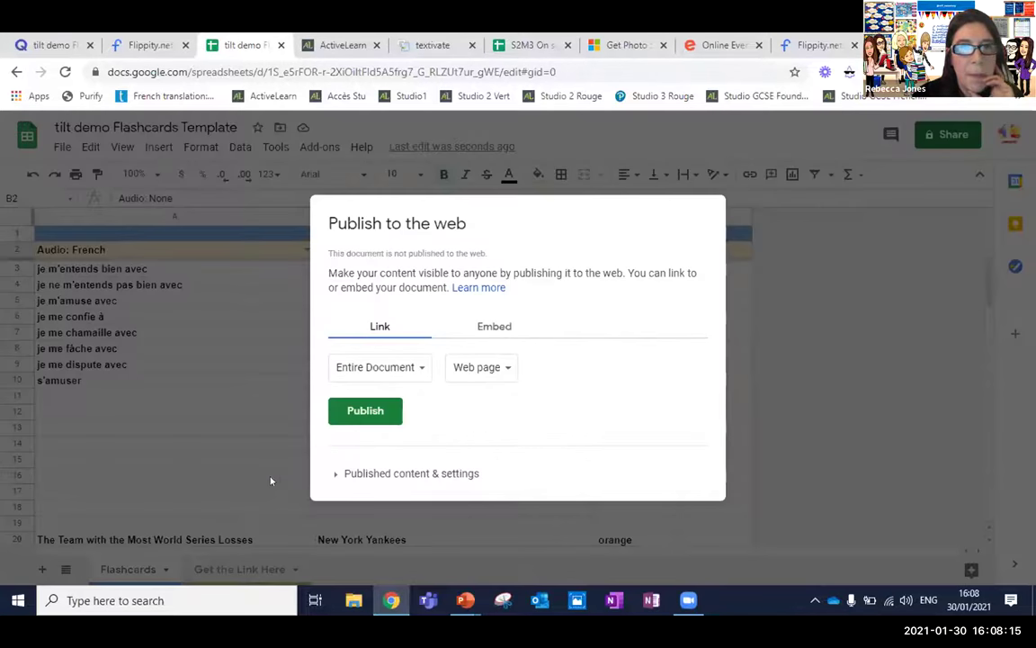
pyautogui.click(361, 414)
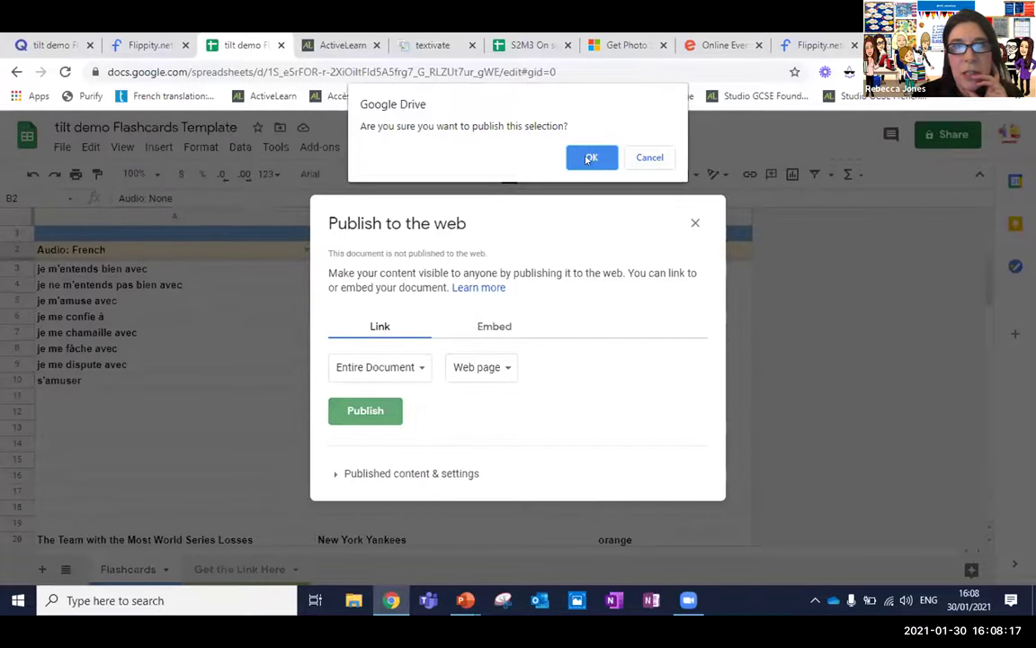
pyautogui.click(590, 159)
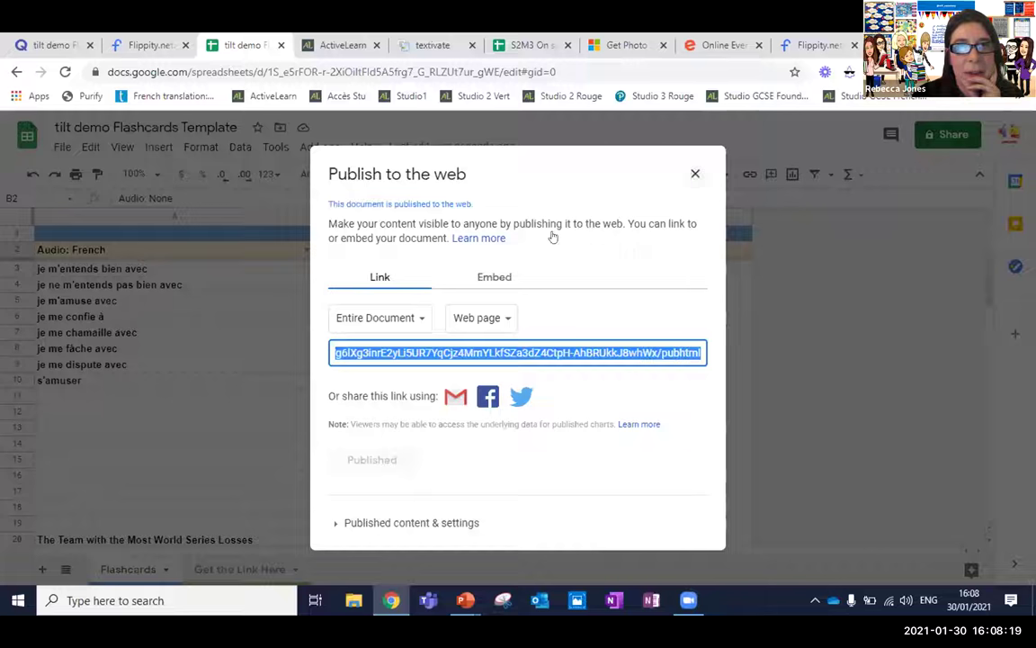
# Step: Open the Flippity flashcards link from the "Get the Link Here" sheet and close the page it loads
pyautogui.click(231, 572)
pyautogui.click(228, 572)
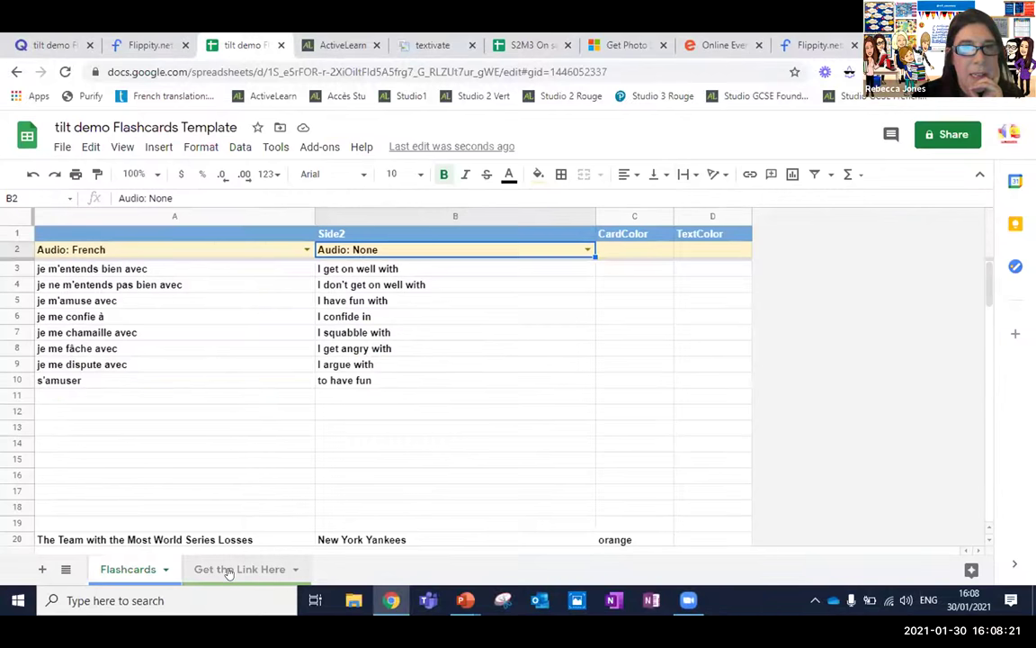
pyautogui.click(230, 569)
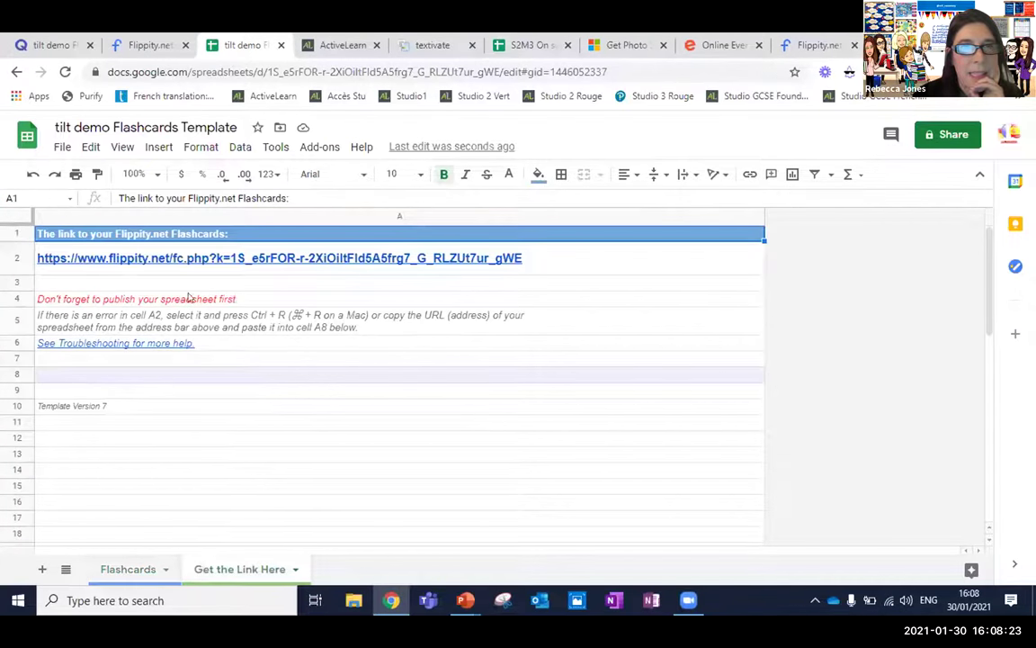
pyautogui.click(207, 261)
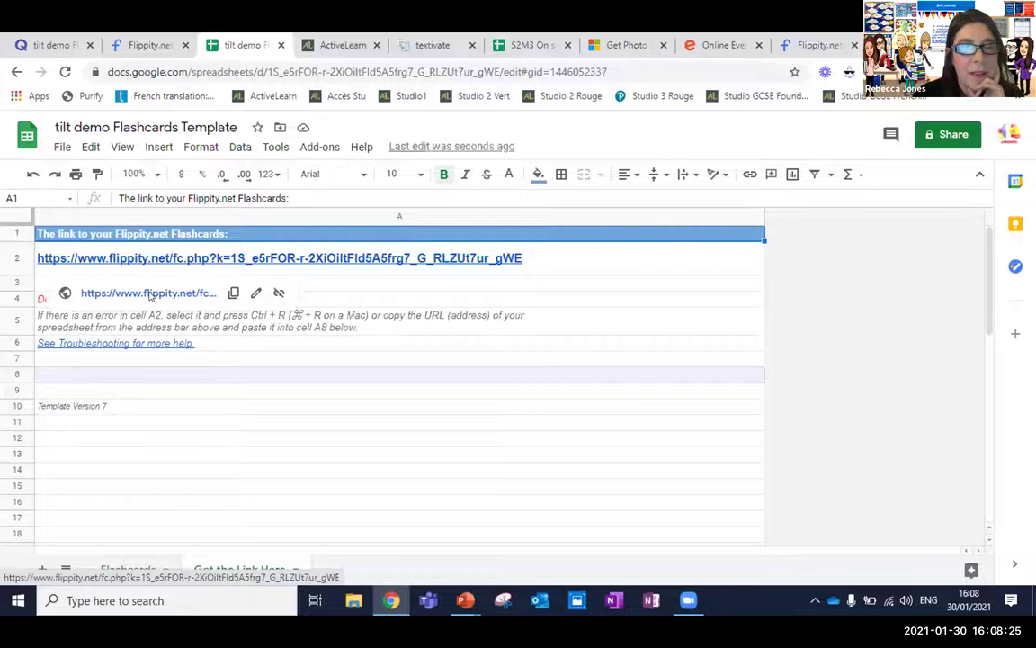
pyautogui.click(149, 294)
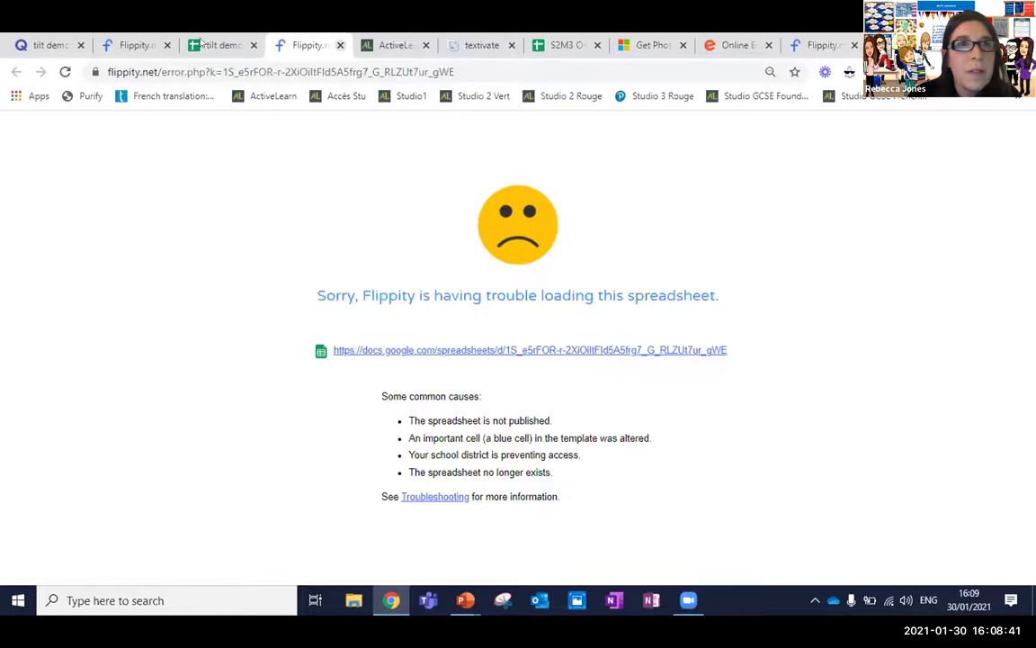
pyautogui.hotkey('ctrl', 'w')
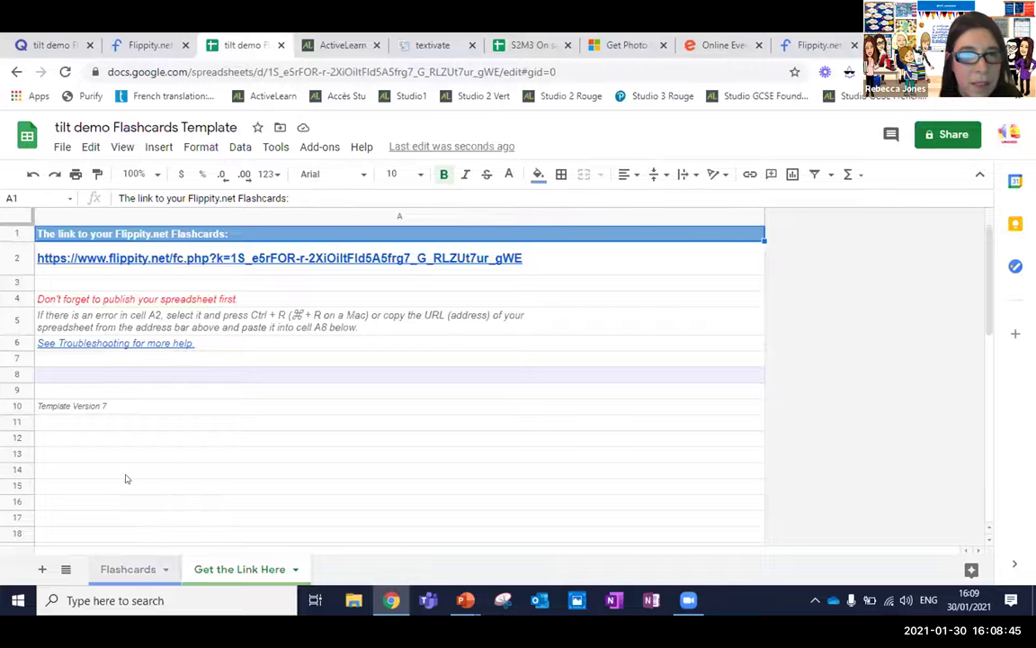
# Step: Clear the leftover sample flashcards from A16:D33 on the Flashcards sheet
pyautogui.moveTo(720, 559); pyautogui.dragTo(570, 479)
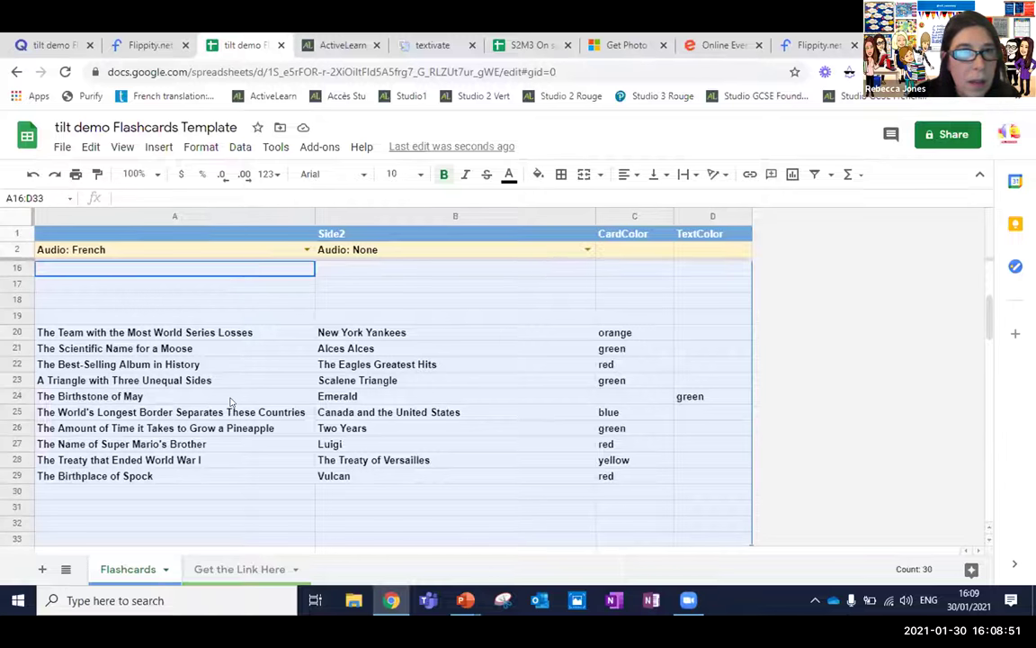
pyautogui.press('Delete')
pyautogui.scroll(4, 180, 395)
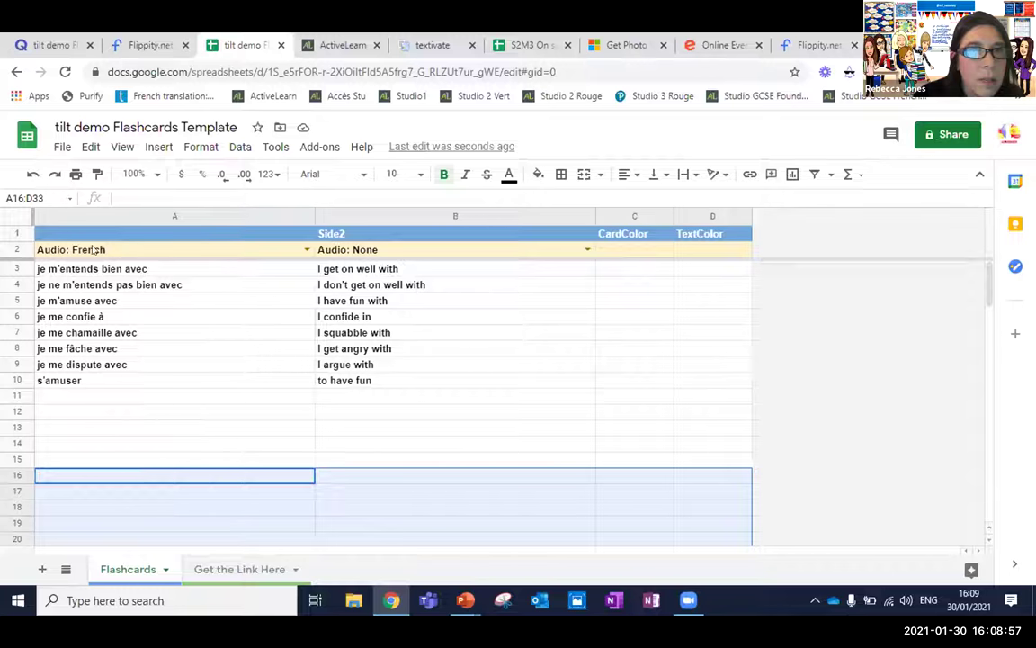
pyautogui.hotkey('ctrl', 'Up')
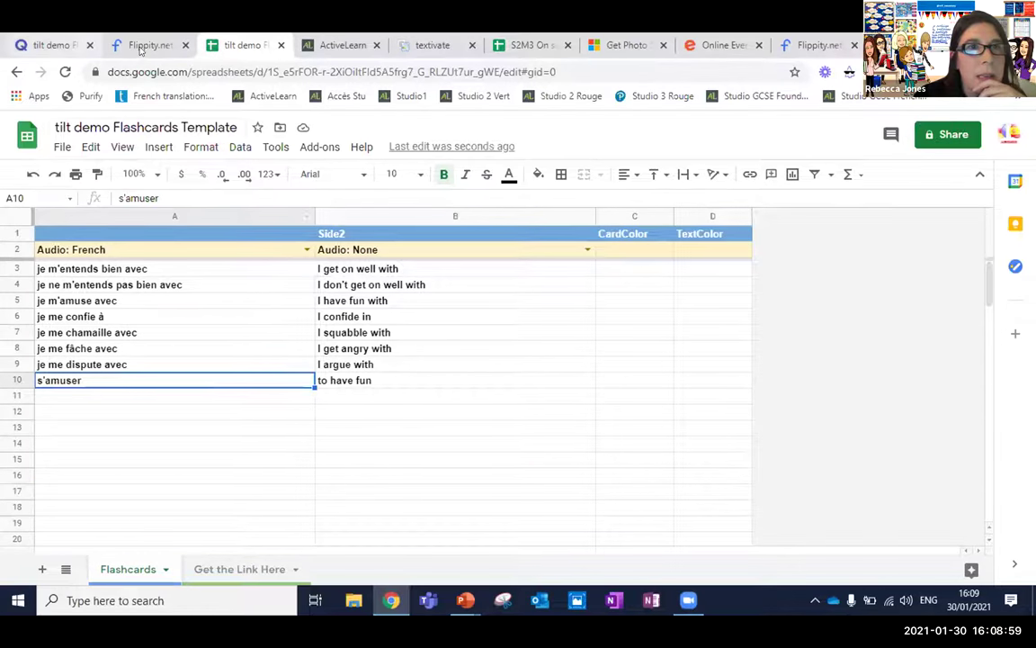
# Step: Return to the Flippity template list and make a fresh copy of the Flashcards template in Google Sheets
pyautogui.click(142, 47)
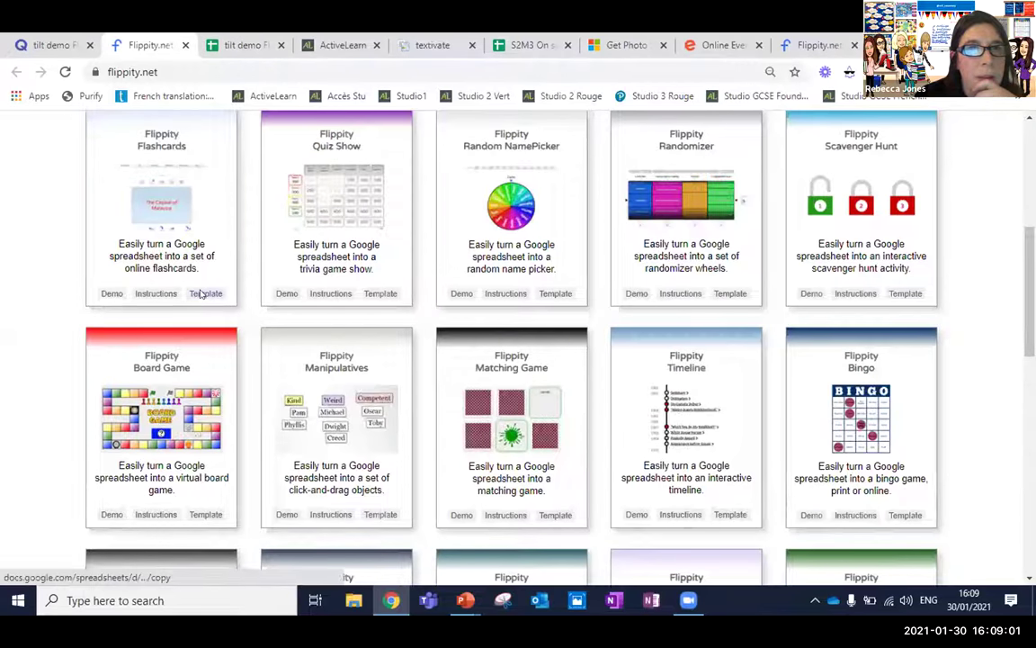
pyautogui.click(201, 294)
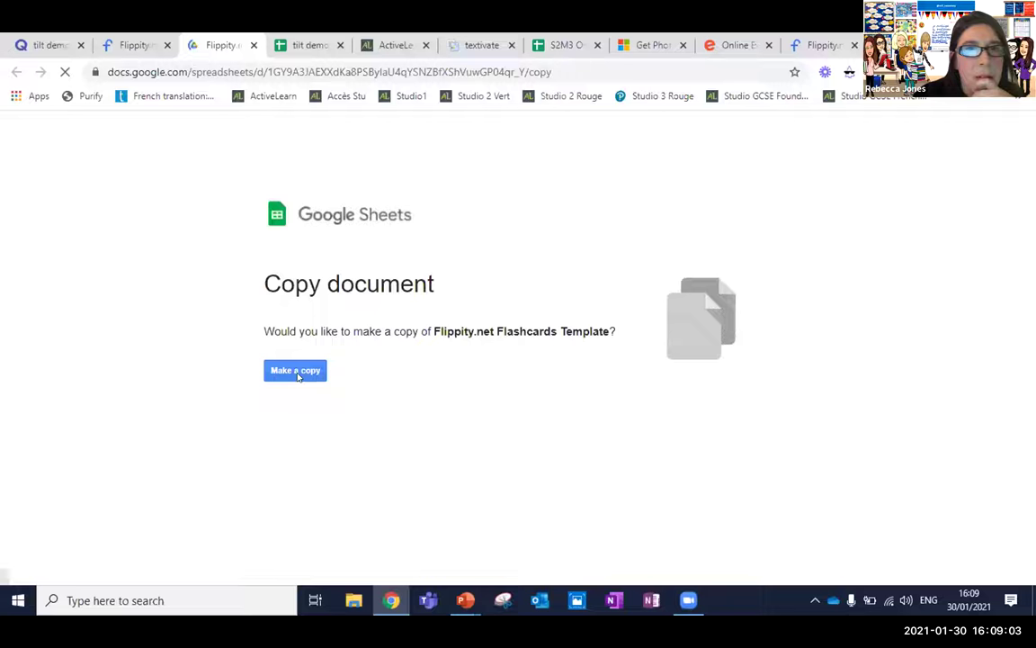
pyautogui.click(299, 377)
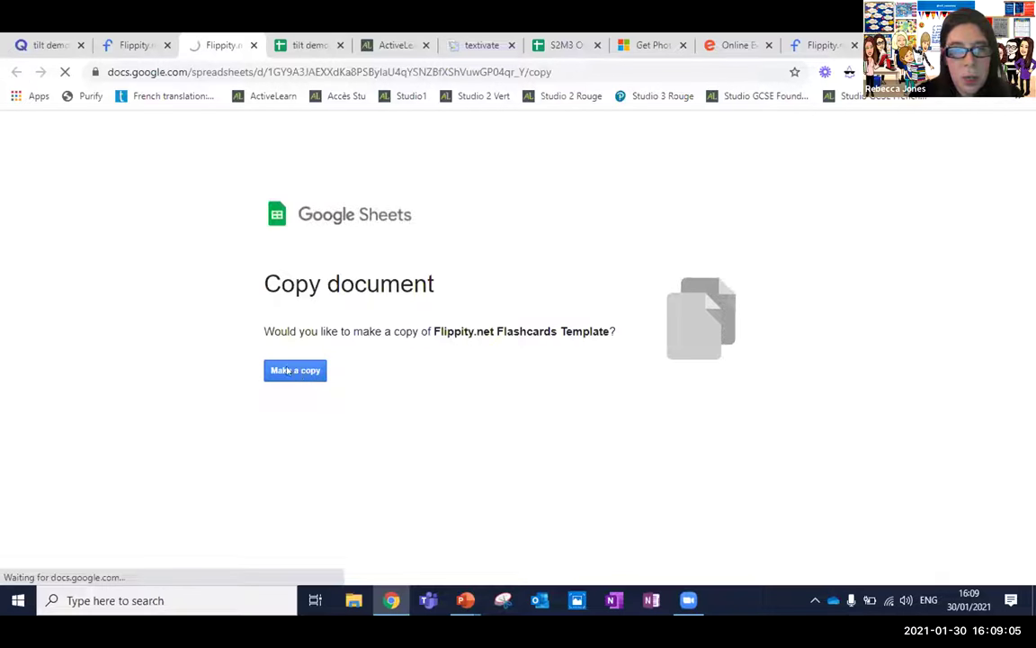
pyautogui.click(285, 379)
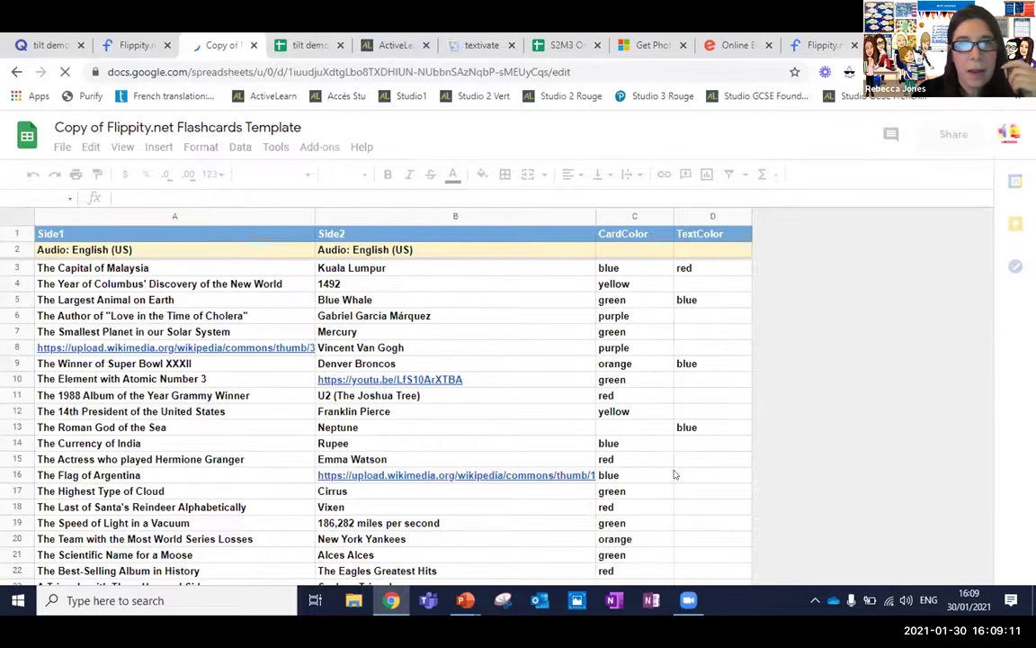
# Step: Clear the sample flashcard data in A3:D20 of the new template copy
pyautogui.moveTo(78, 269); pyautogui.dragTo(675, 474)
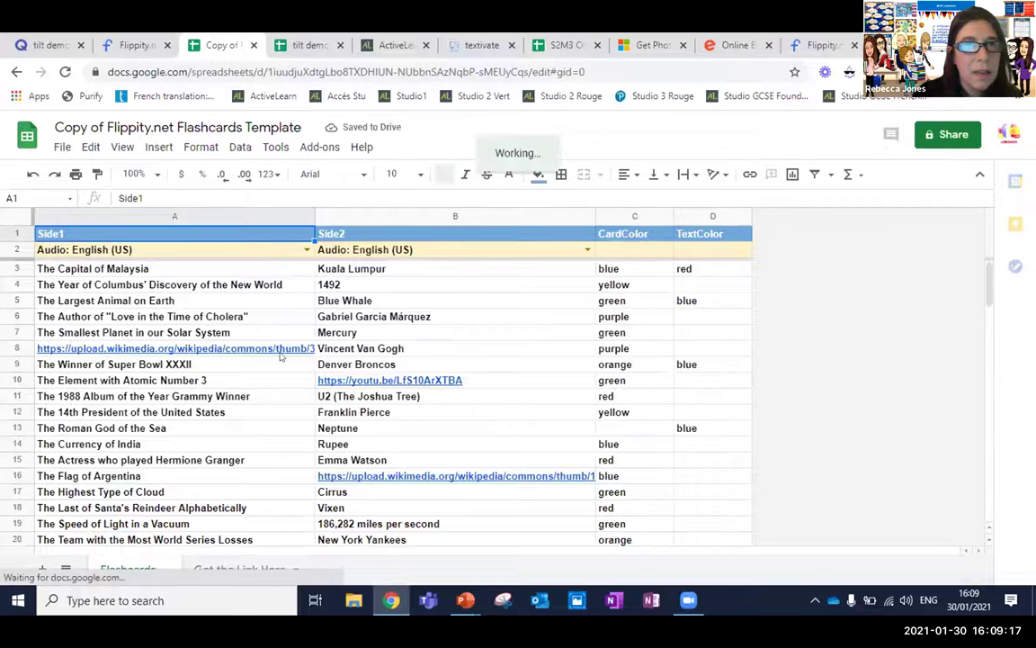
pyautogui.moveTo(281, 357); pyautogui.dragTo(494, 442)
pyautogui.moveTo(669, 540); pyautogui.dragTo(695, 552)
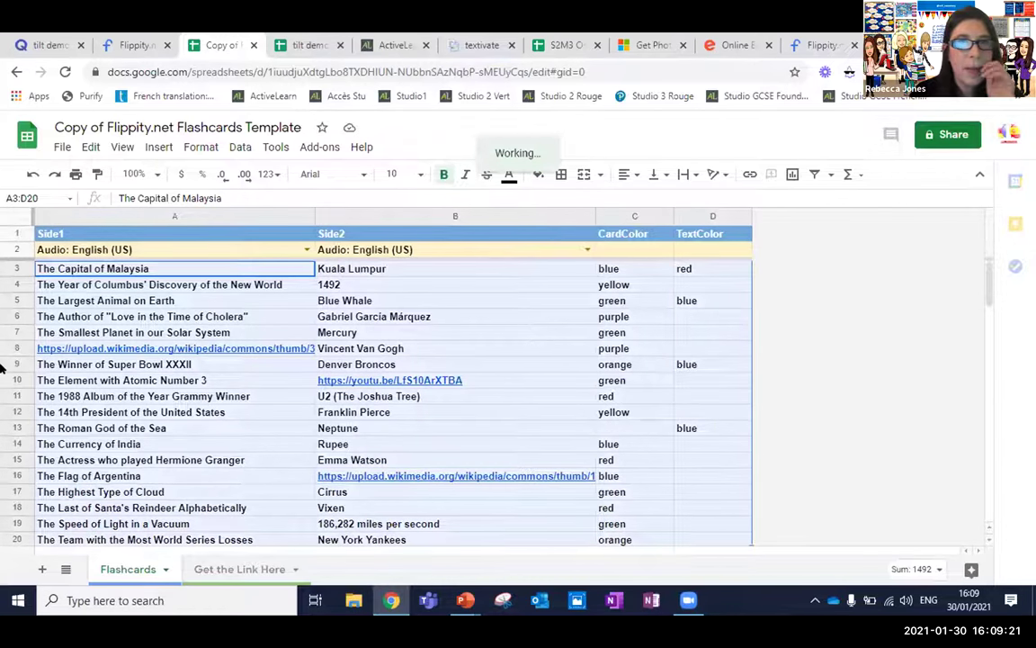
pyautogui.press('Delete')
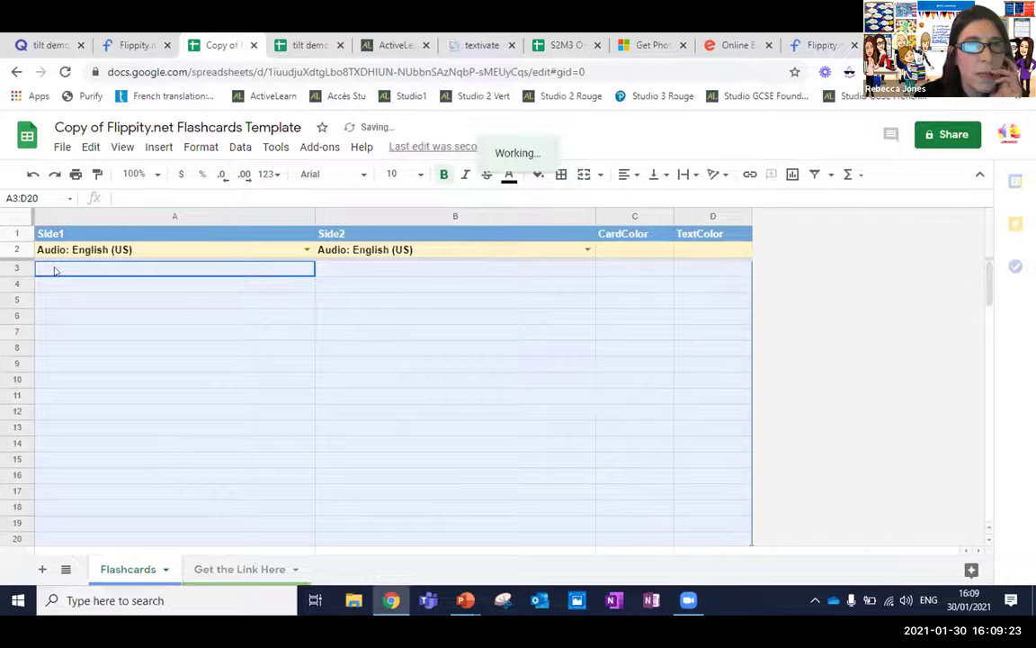
# Step: Paste the copied French and English vocabulary as values only, starting at cell A3
pyautogui.rightClick(56, 269)
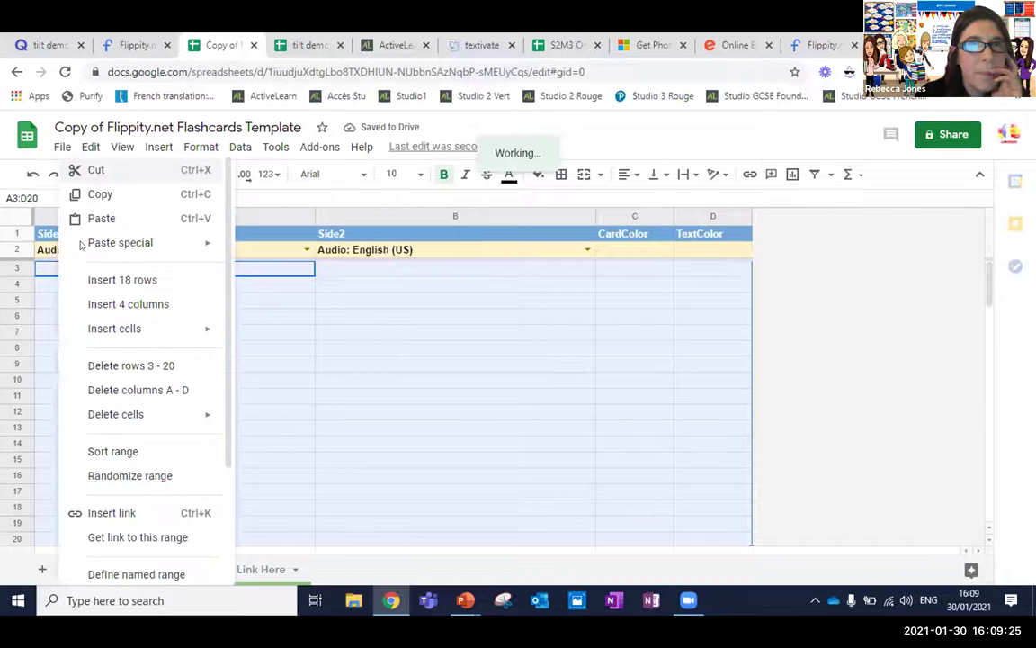
pyautogui.moveTo(81, 245)
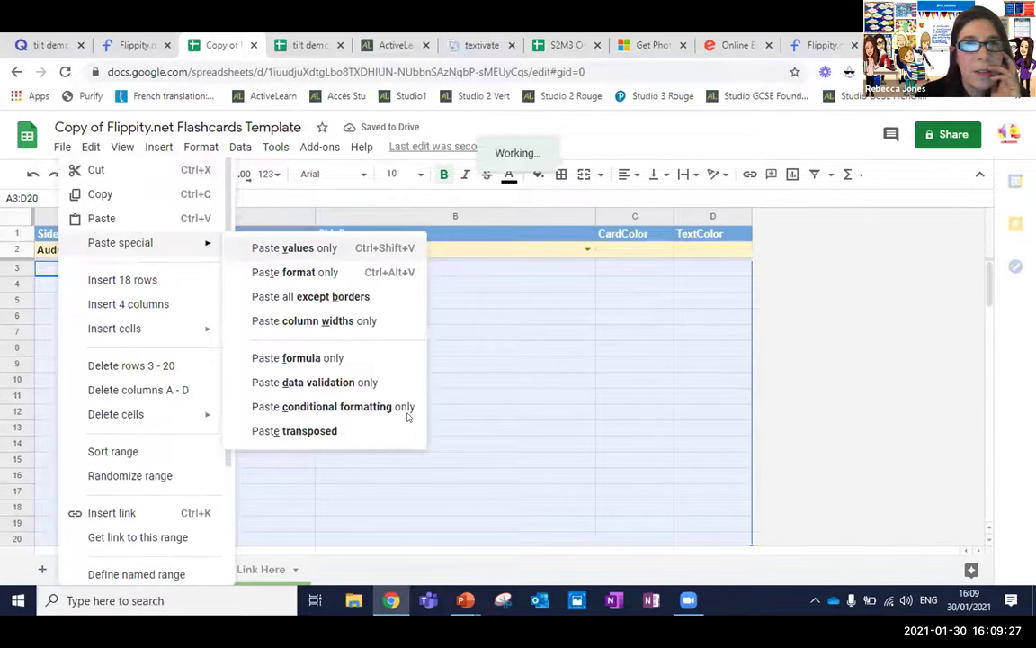
pyautogui.click(297, 248)
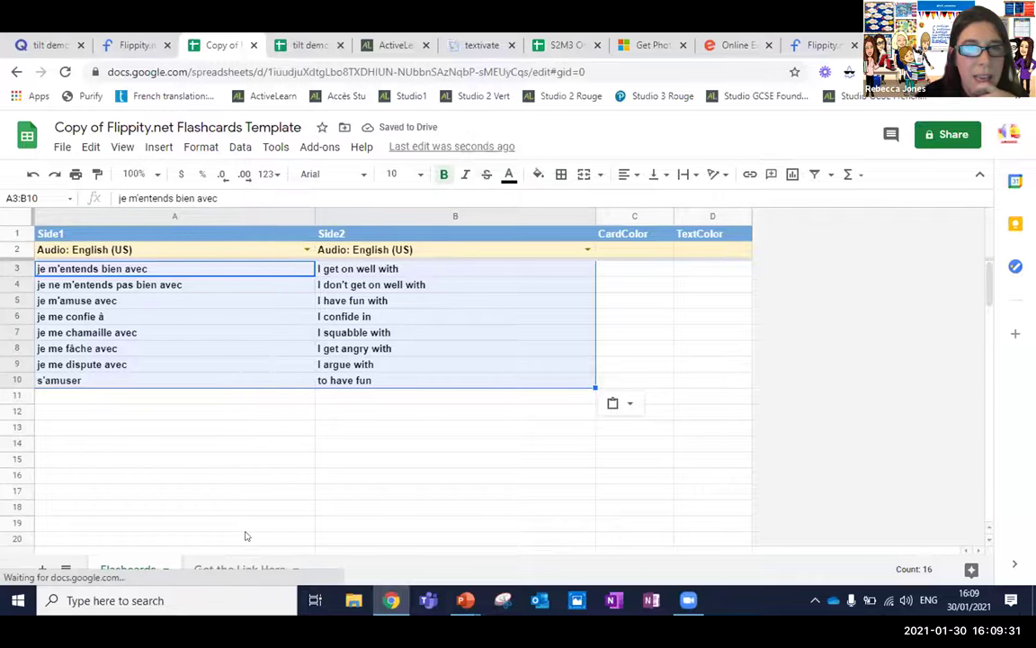
# Step: Set the Side1 audio to French and the Side2 audio to None
pyautogui.click(306, 251)
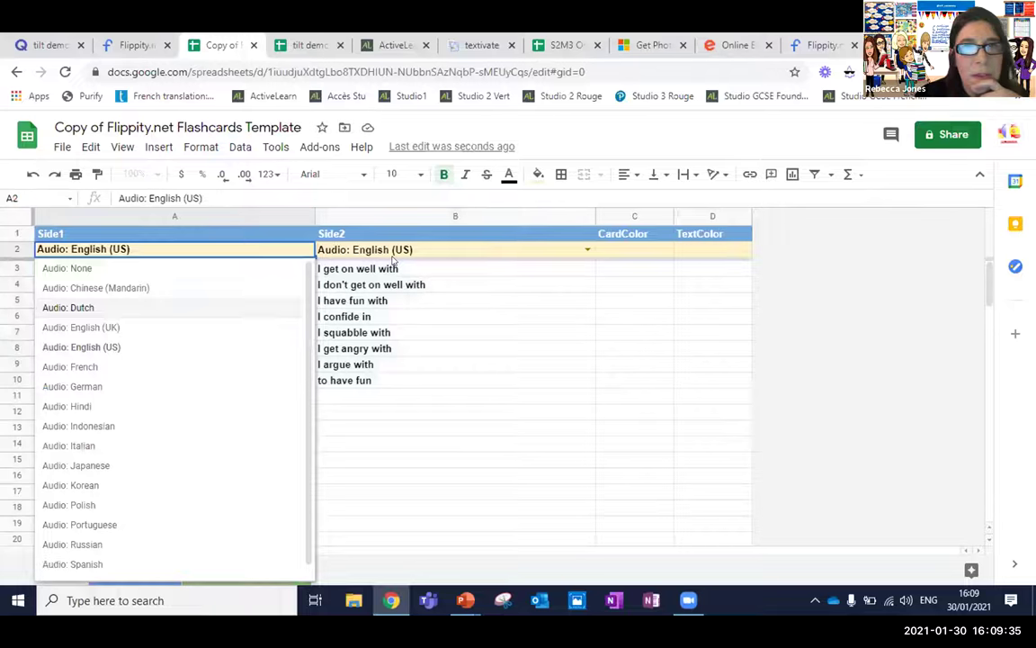
pyautogui.press('Down')
pyautogui.press('Down')
pyautogui.press('Down')
pyautogui.press('Return')
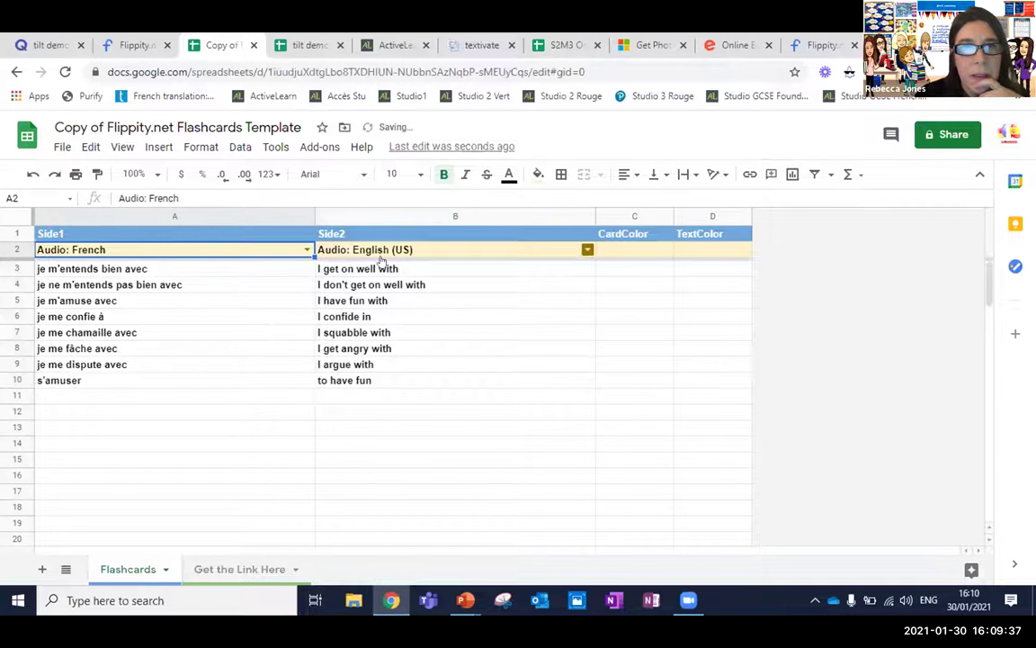
pyautogui.press('Right')
pyautogui.press('Return')
pyautogui.press('Return')
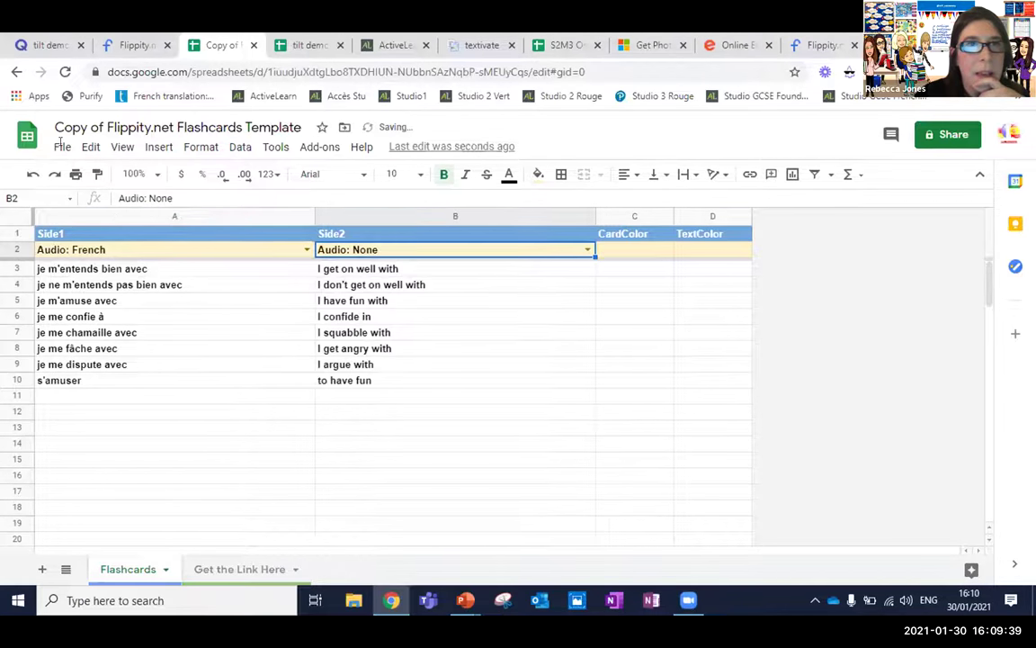
# Step: Rename the spreadsheet "rename!cards Template" and publish the entire document to the web as a web page
pyautogui.moveTo(55, 128); pyautogui.dragTo(210, 133)
pyautogui.write('rename')
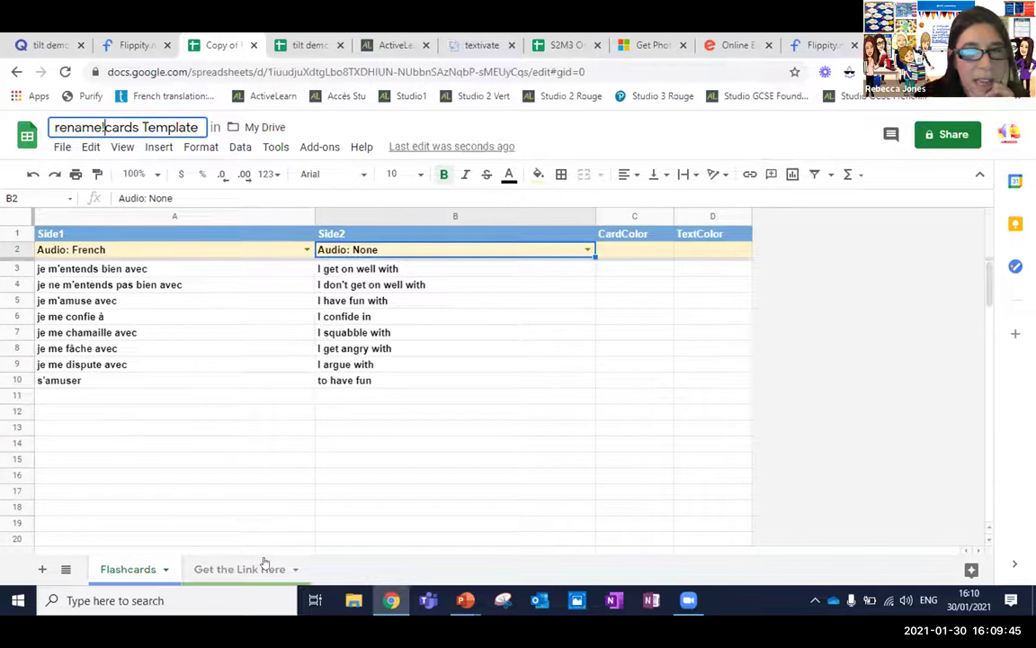
pyautogui.click(59, 148)
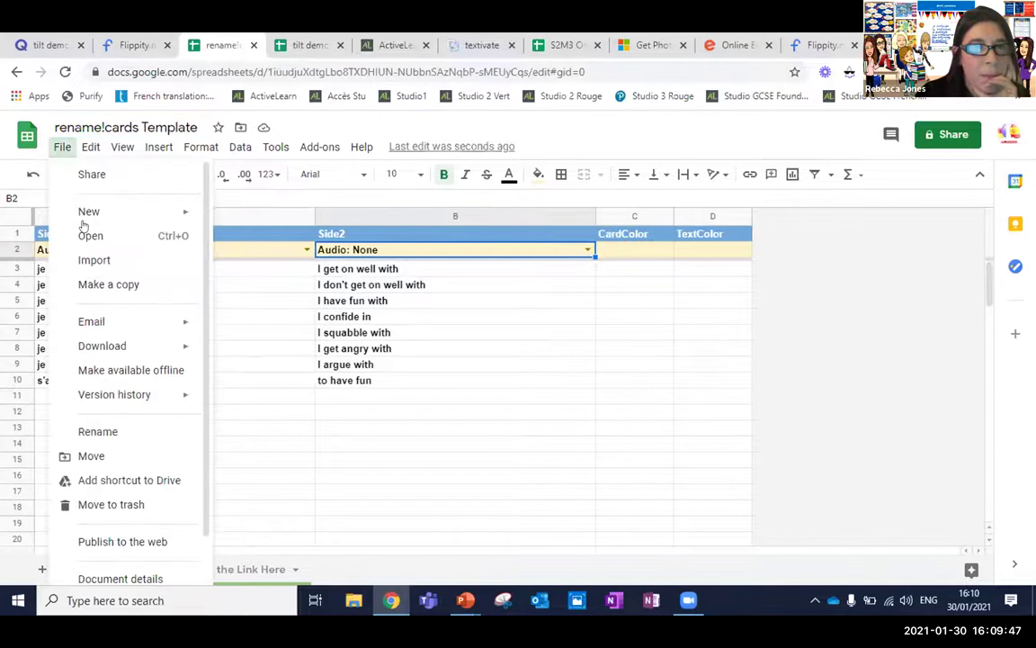
pyautogui.click(121, 542)
pyautogui.click(348, 414)
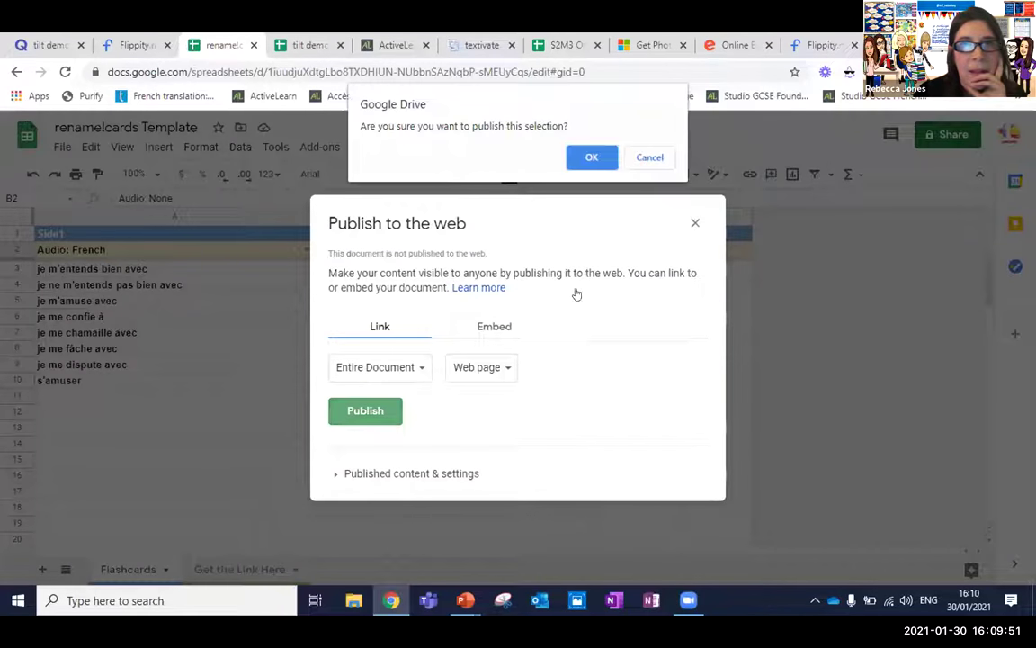
pyautogui.click(591, 158)
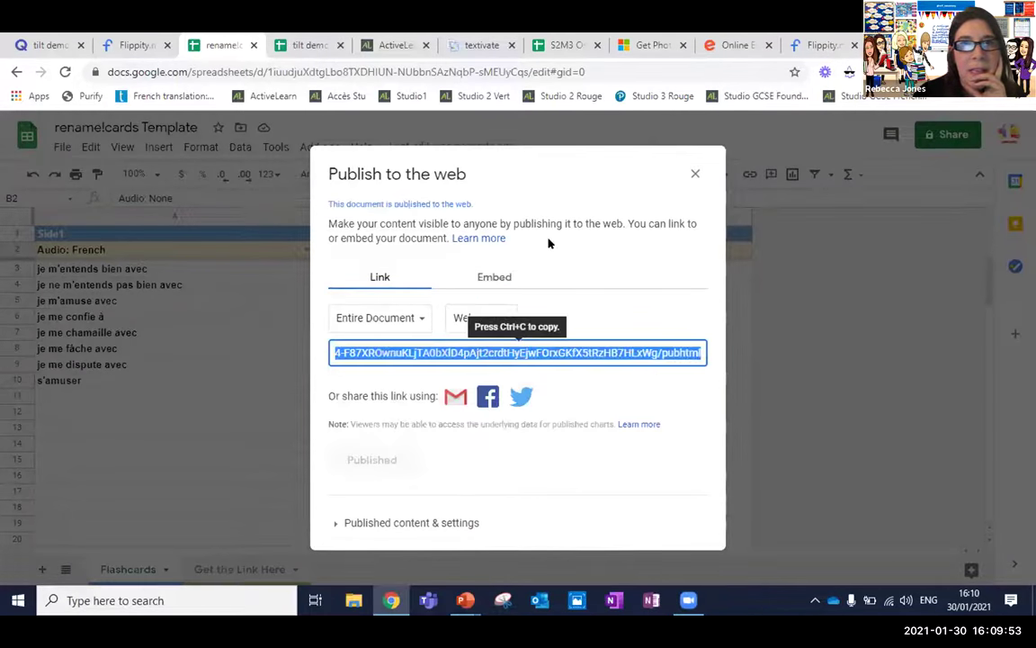
pyautogui.click(696, 175)
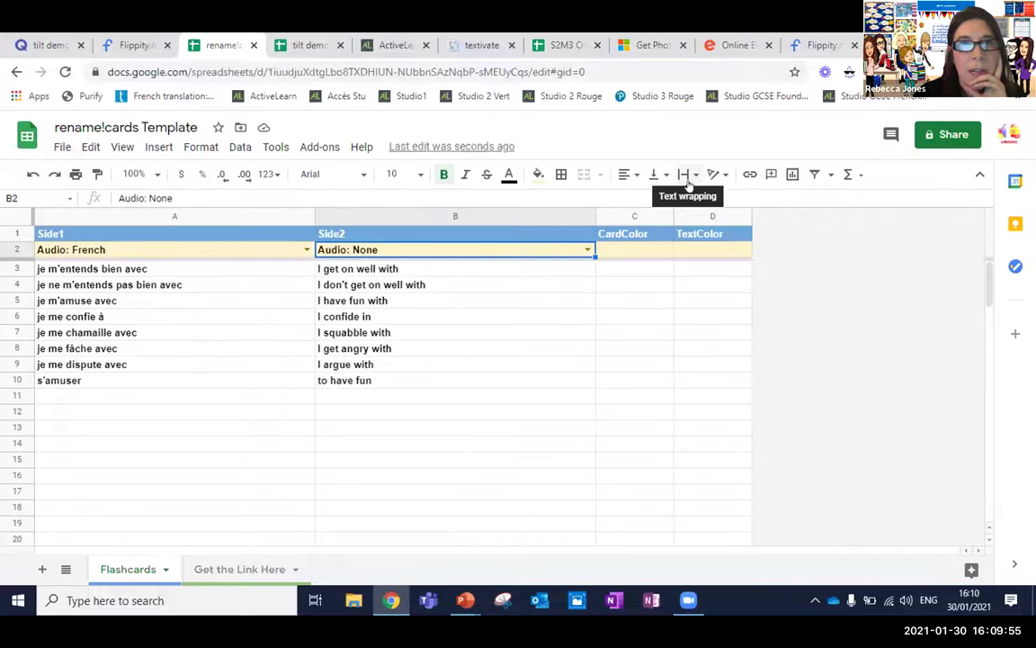
# Step: Open the published flashcard set through the generated link on the "Get the Link Here" sheet
pyautogui.click(236, 565)
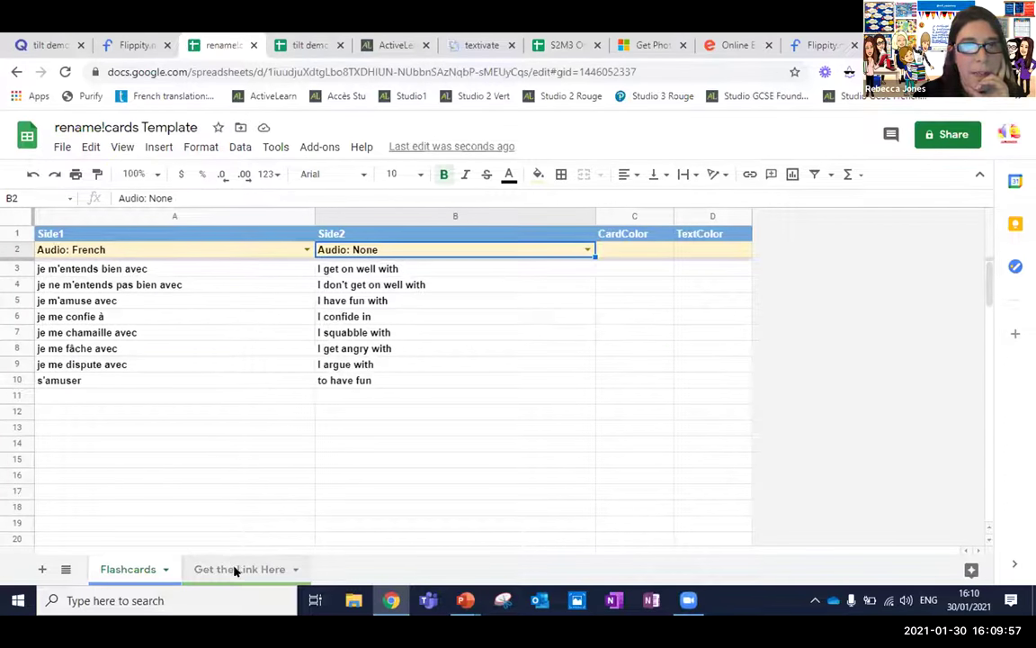
pyautogui.moveTo(172, 261)
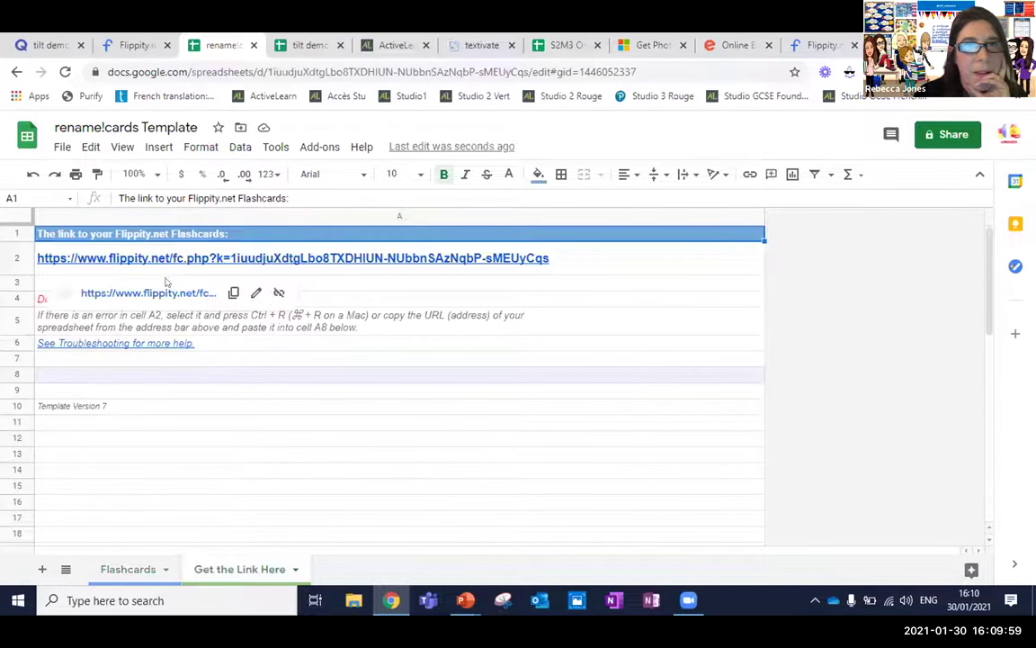
pyautogui.click(166, 293)
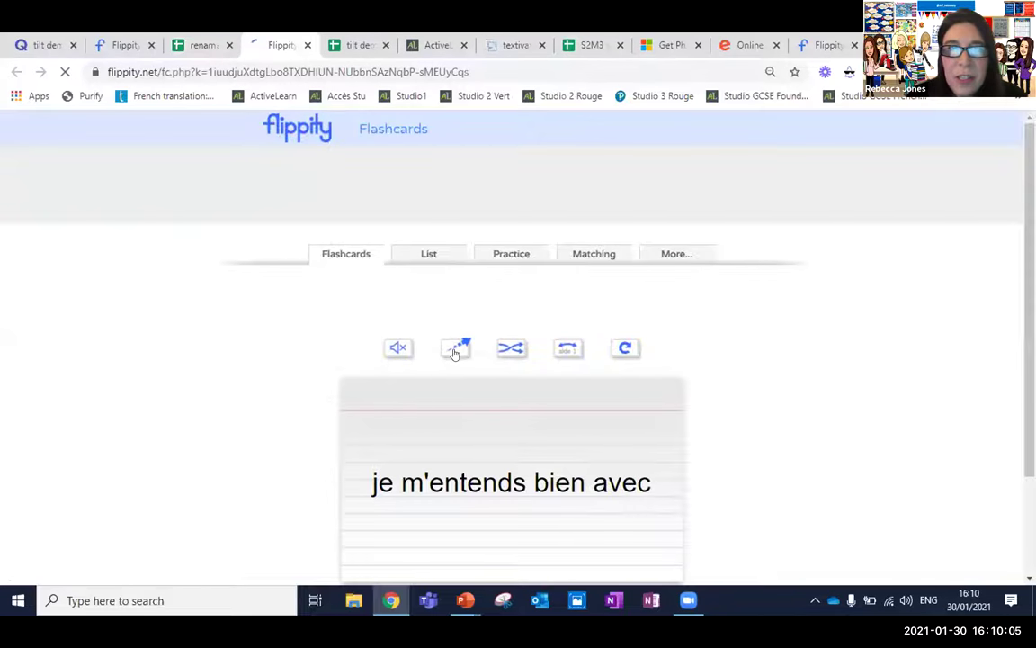
# Step: Turn on the flashcards' audio and look through the set's List, Practice and Matching activities
pyautogui.scroll(-1, 451, 349)
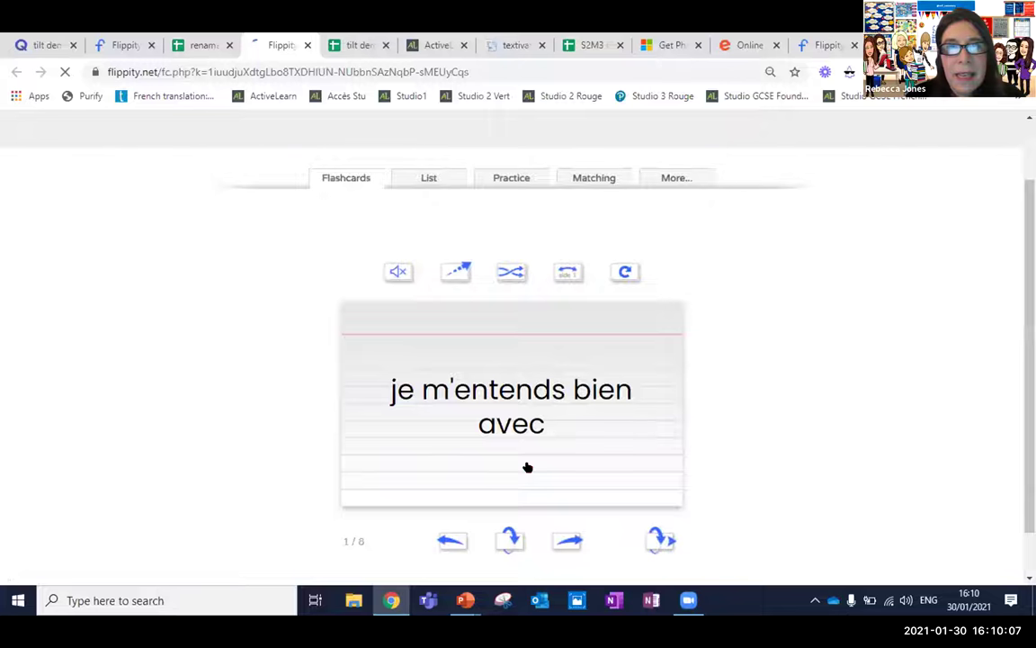
pyautogui.click(397, 273)
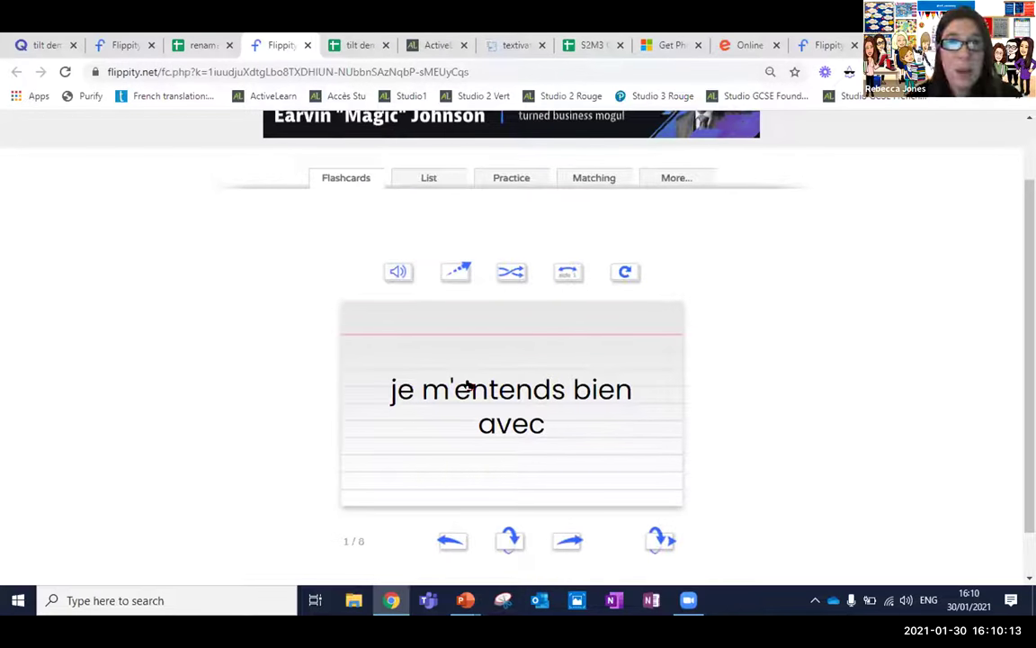
pyautogui.click(411, 182)
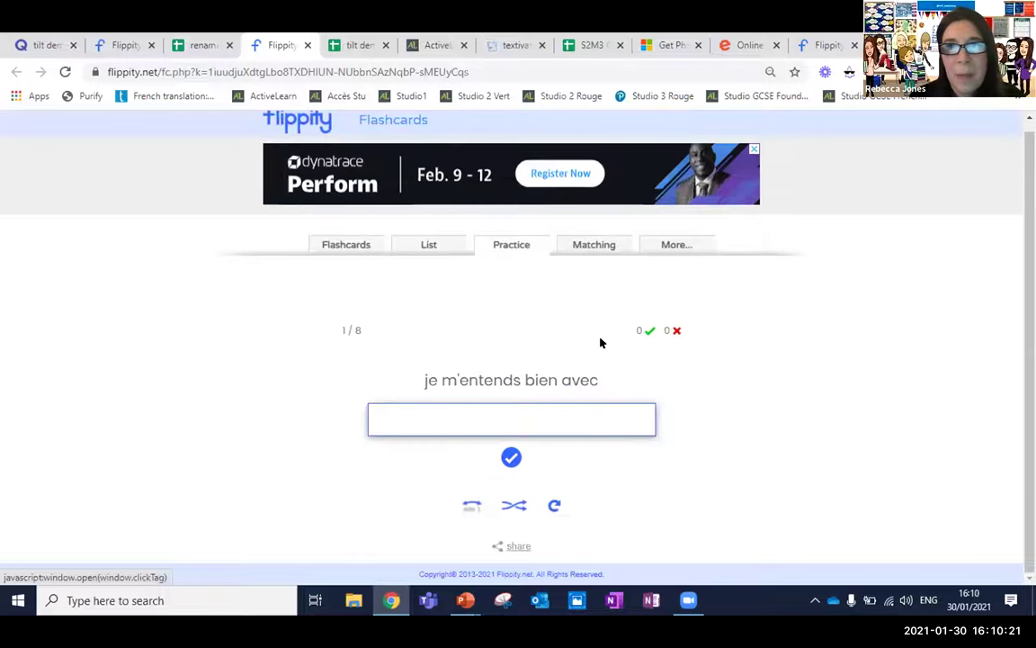
pyautogui.click(592, 248)
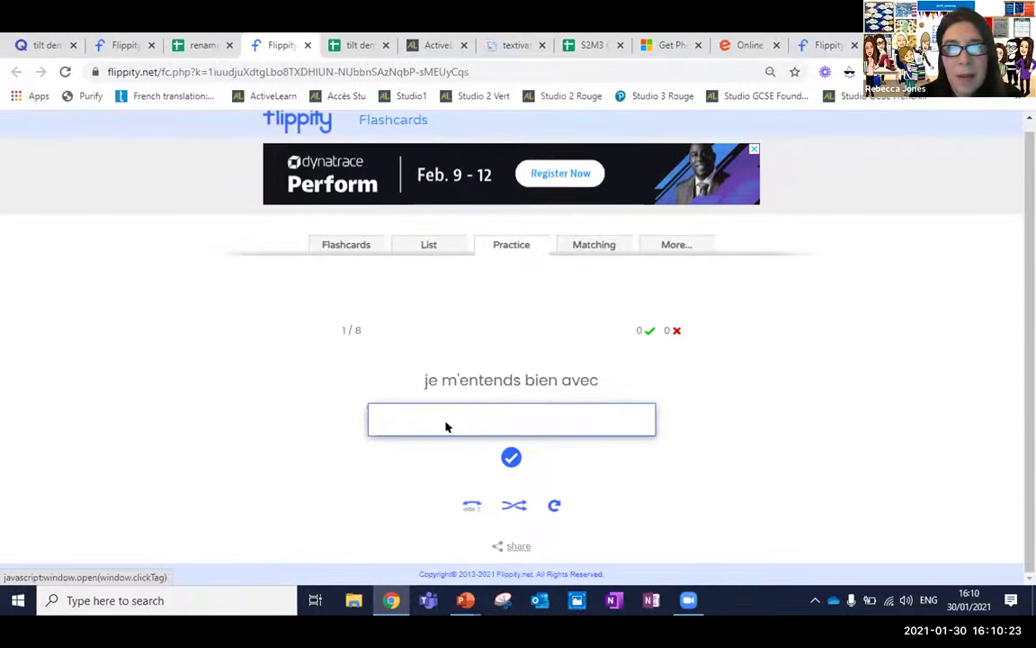
# Step: Browse the set's additional activities and send the Side 1 terms to Word Cloud
pyautogui.click(683, 255)
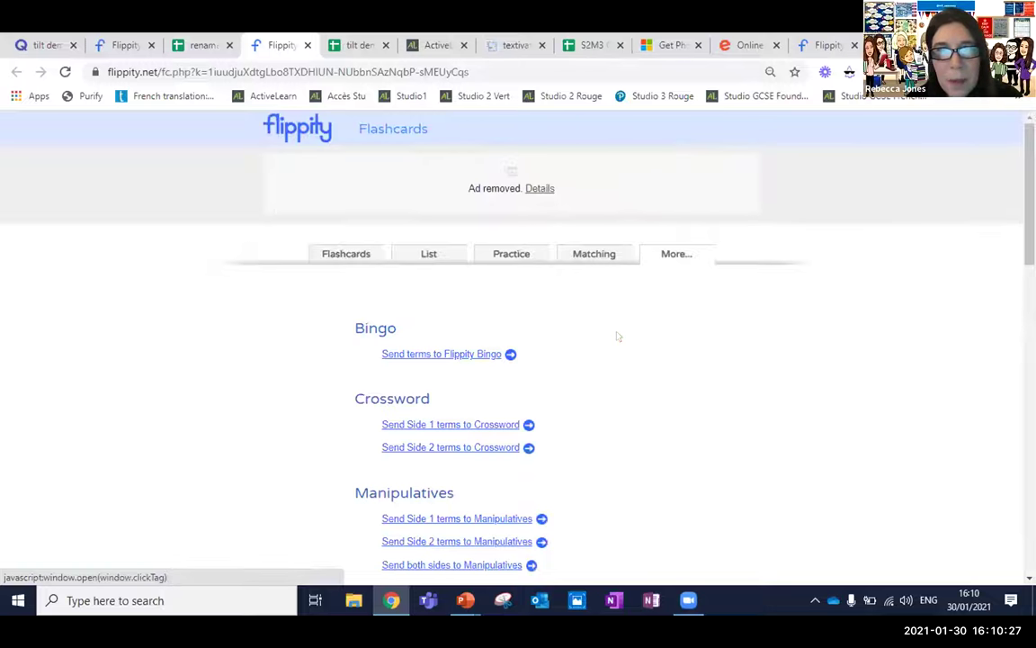
pyautogui.scroll(-1, 618, 336)
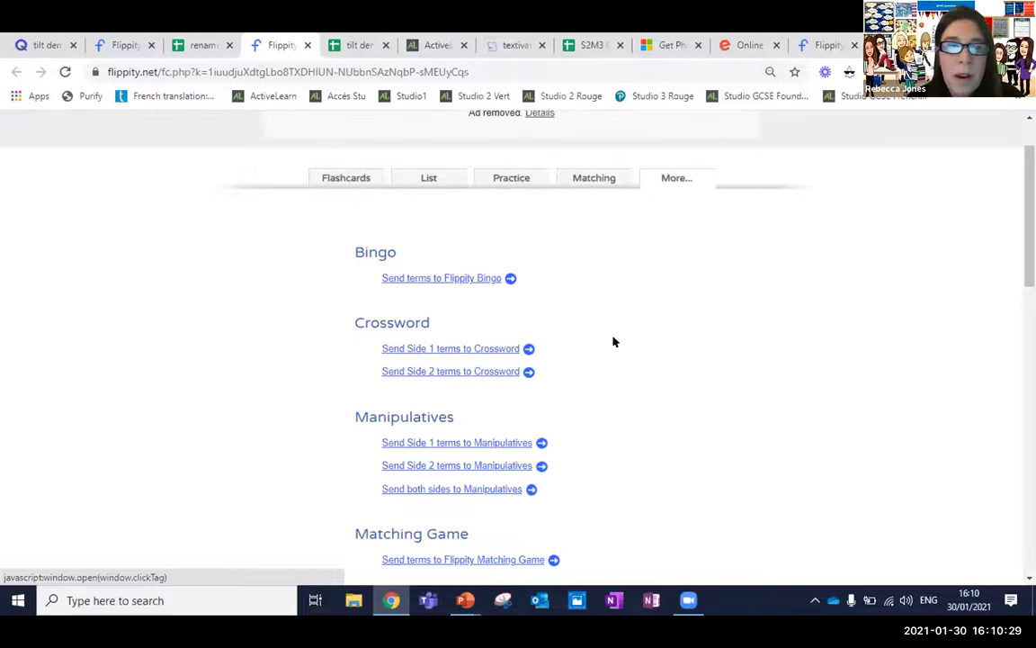
pyautogui.scroll(-1, 614, 342)
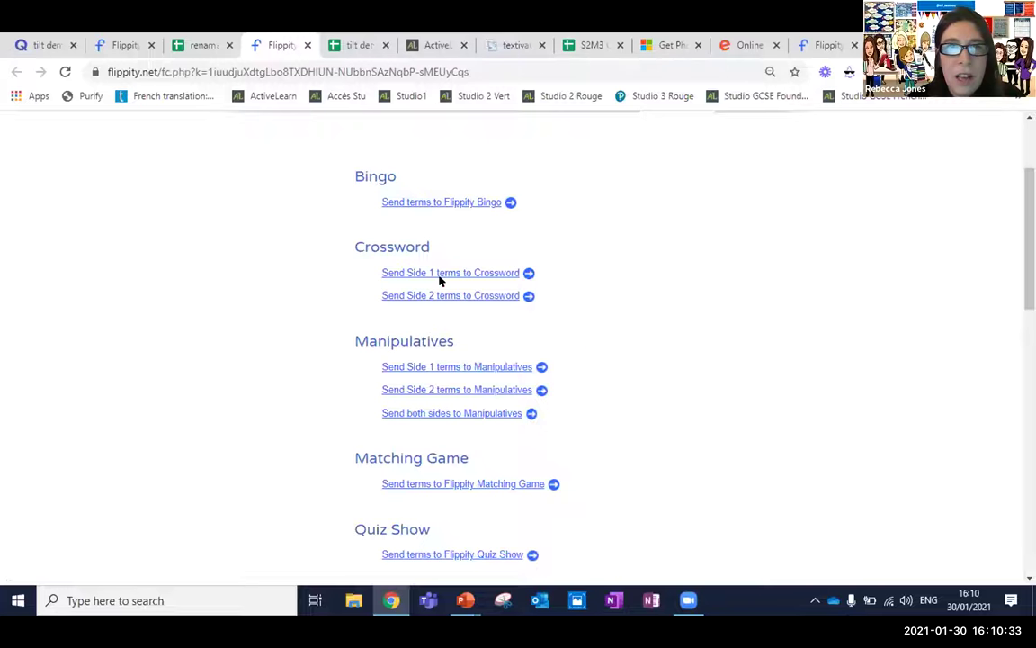
pyautogui.scroll(-1, 446, 280)
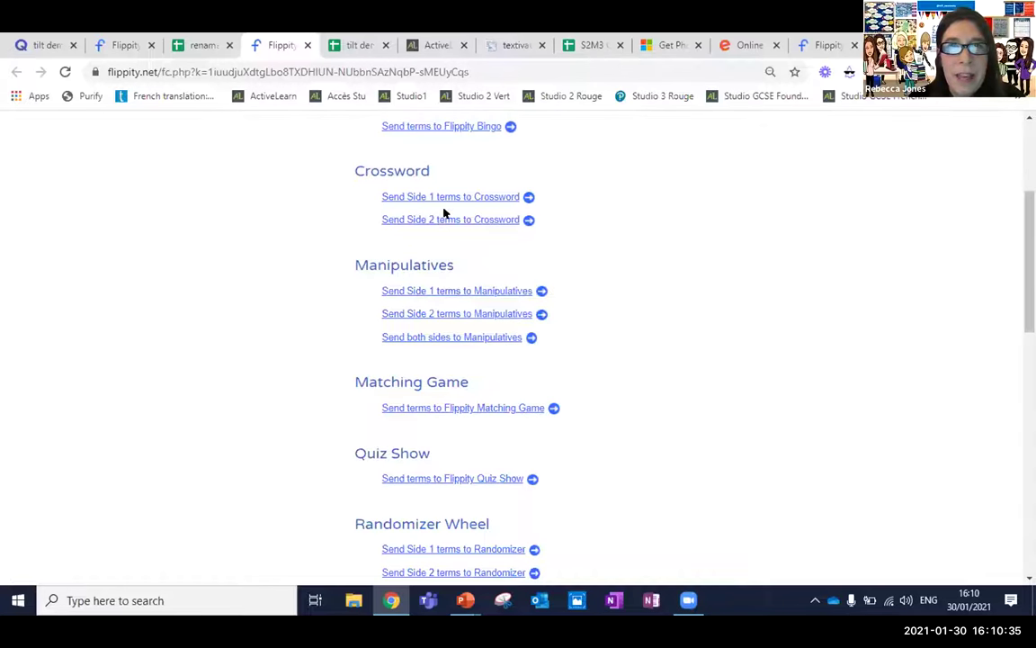
pyautogui.scroll(-1, 489, 340)
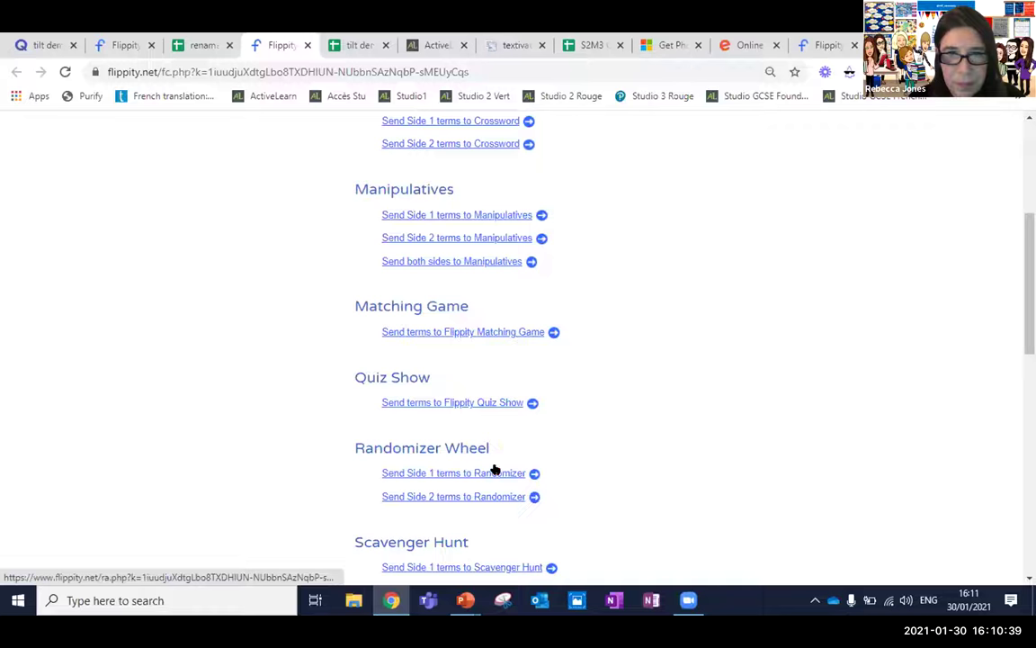
pyautogui.scroll(-3, 643, 414)
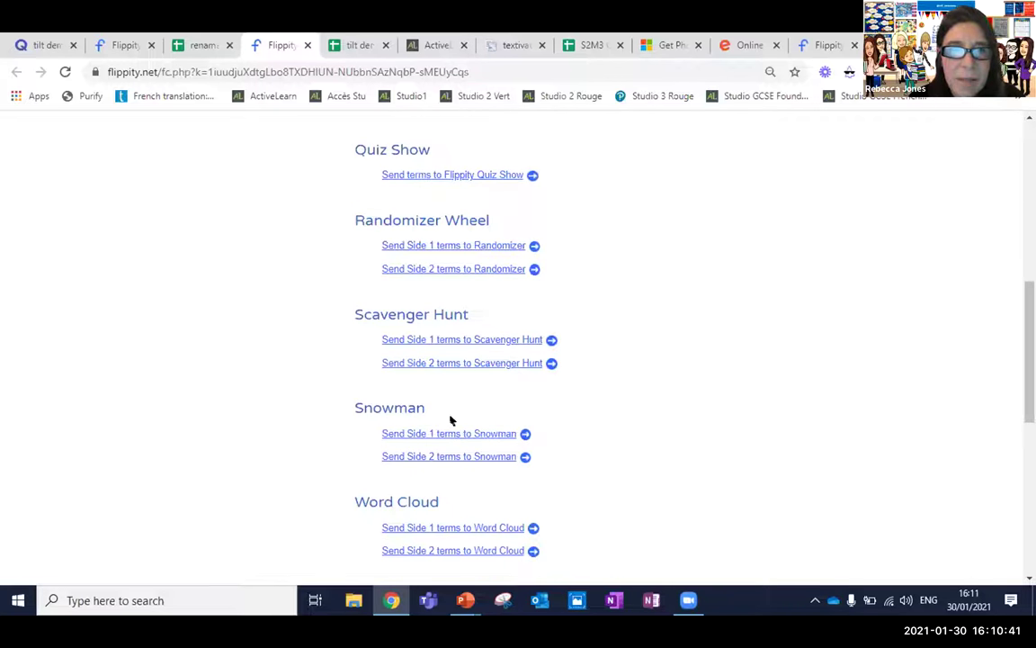
pyautogui.scroll(-2, 503, 427)
pyautogui.click(471, 372)
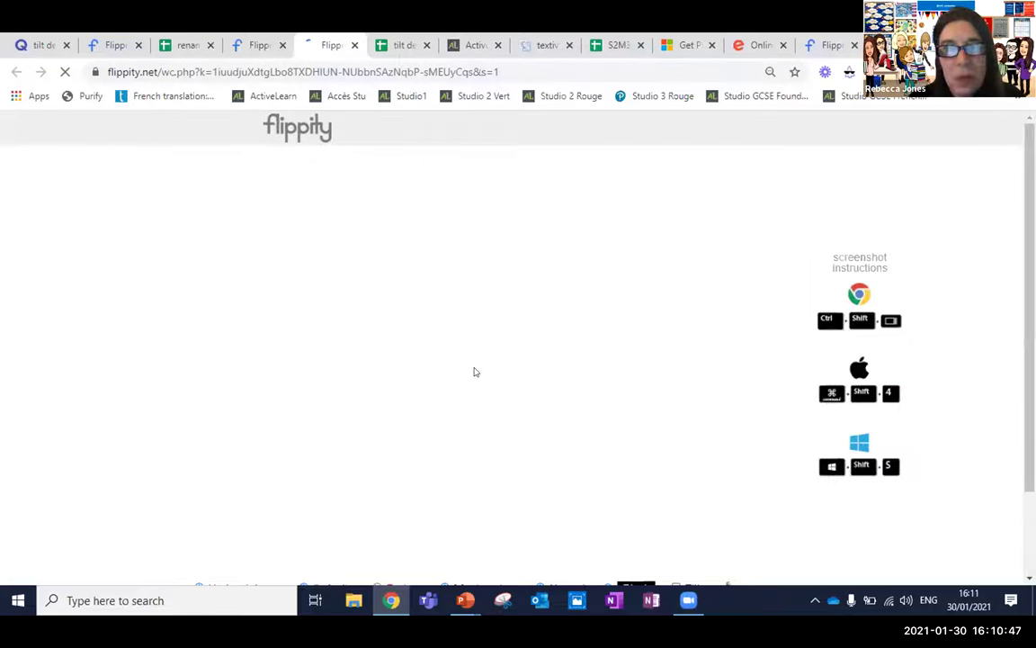
# Step: Style the word cloud with the Horiz/Vert/Diag layout, Spring colours and a White background
pyautogui.scroll(-1, 310, 402)
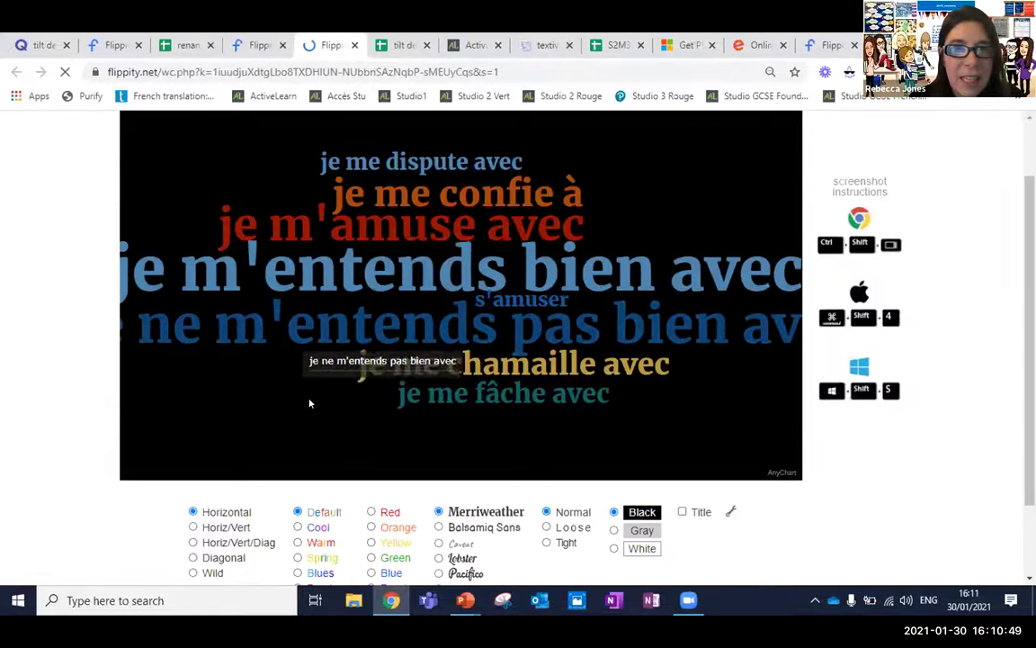
pyautogui.click(195, 543)
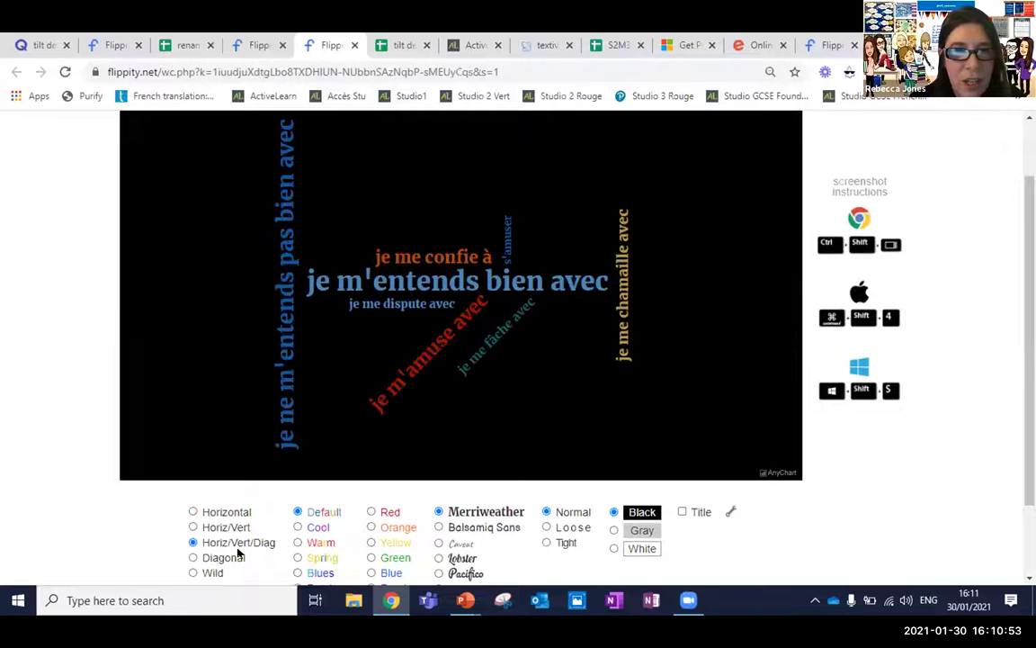
pyautogui.click(298, 558)
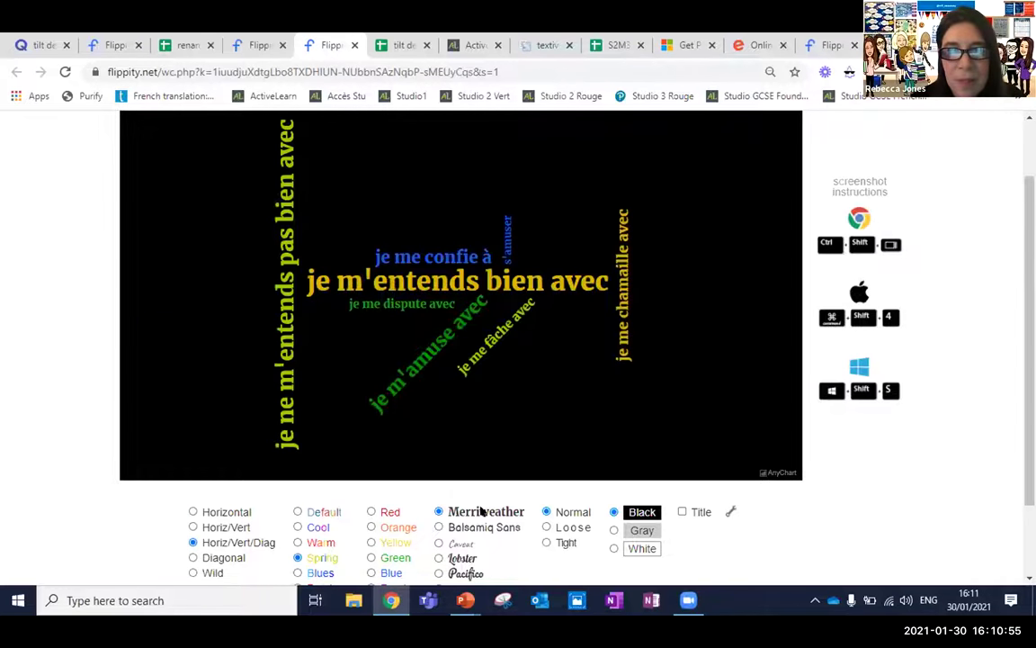
pyautogui.click(613, 548)
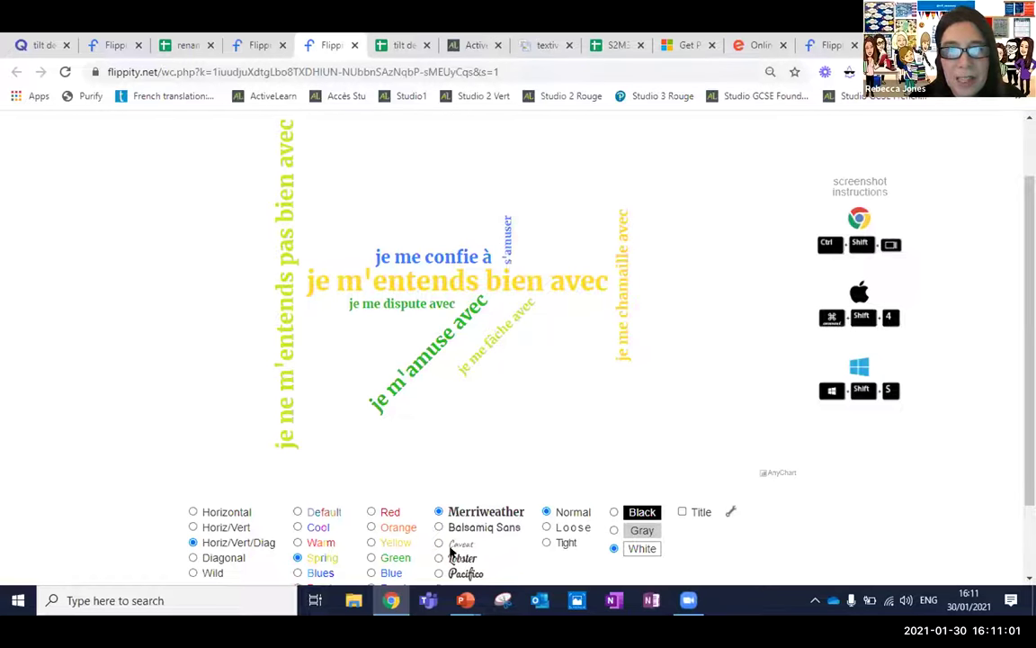
# Step: Switch to the PowerPoint slide show, advance to the Flashcards overview, view the "Word scramble: Nouns" slide and return to the overview
pyautogui.moveTo(466, 599)
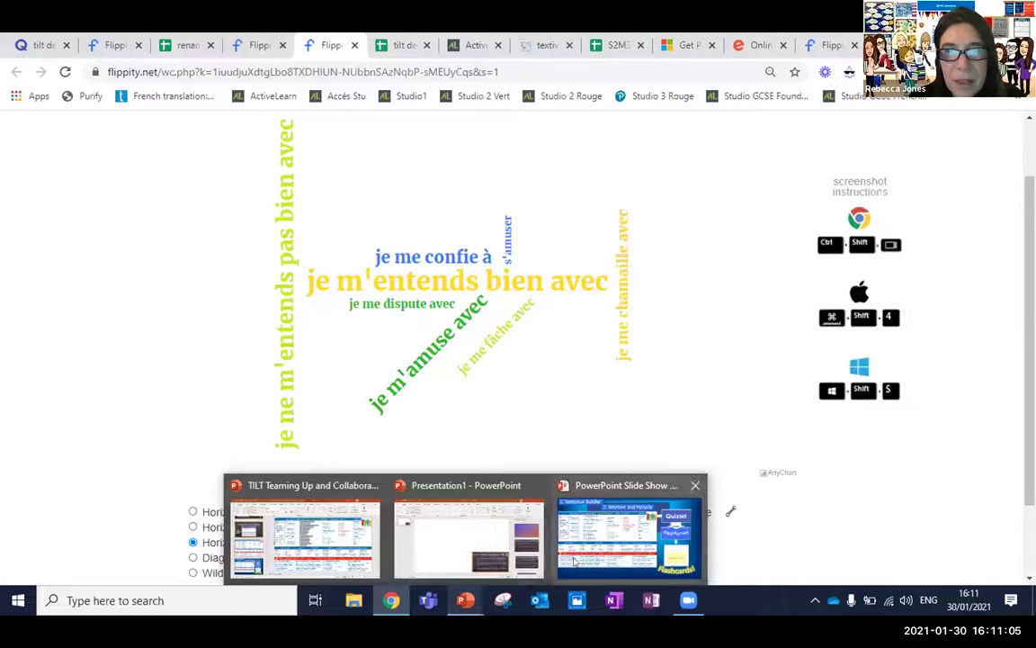
pyautogui.click(593, 538)
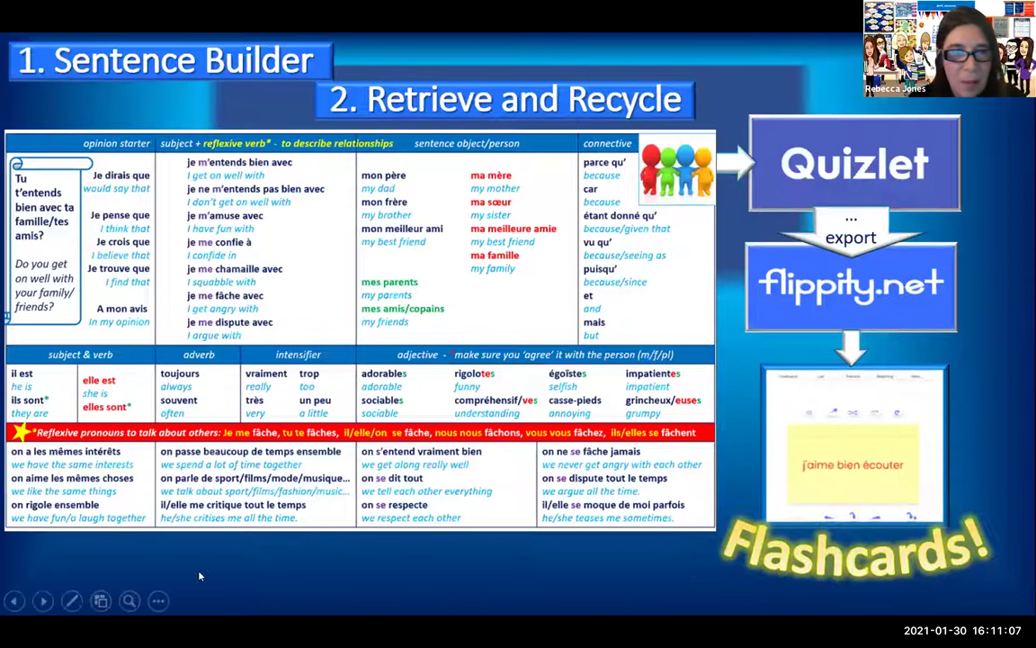
pyautogui.click(43, 600)
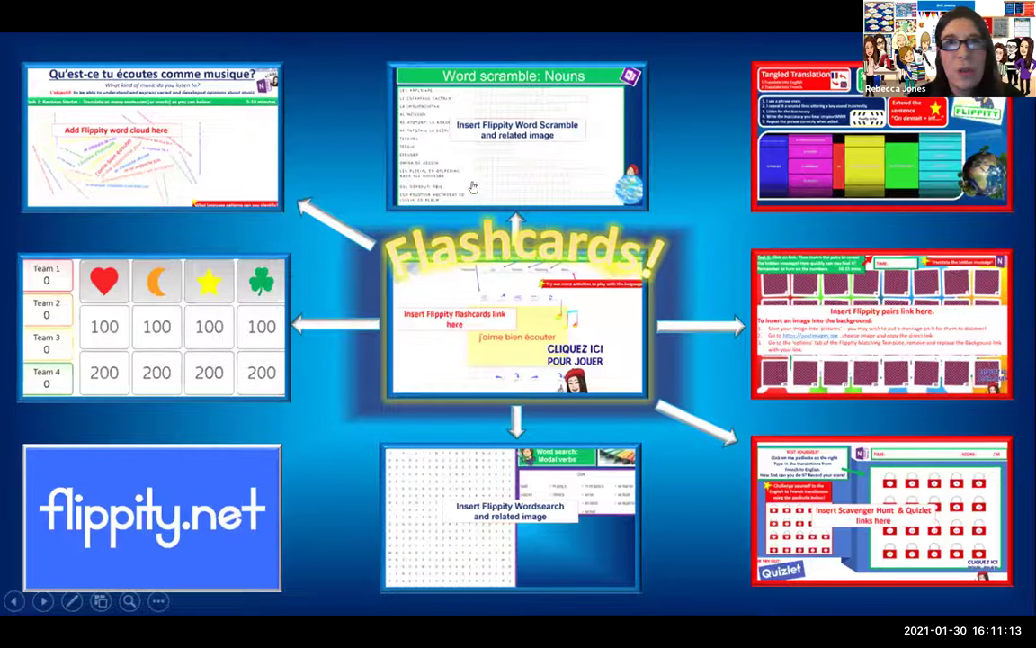
pyautogui.click(423, 158)
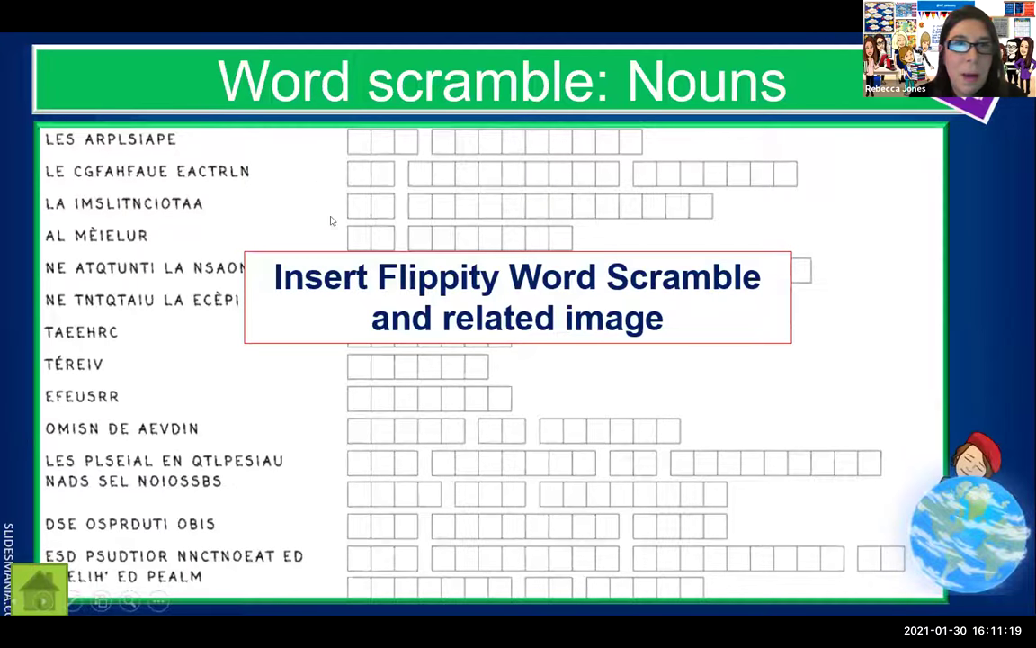
pyautogui.click(35, 579)
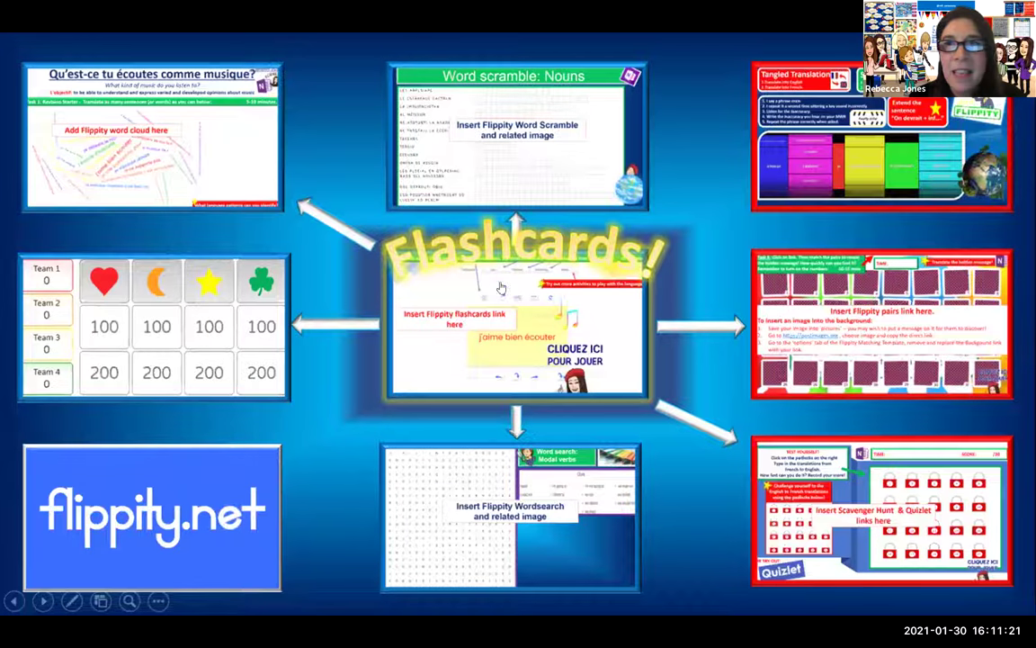